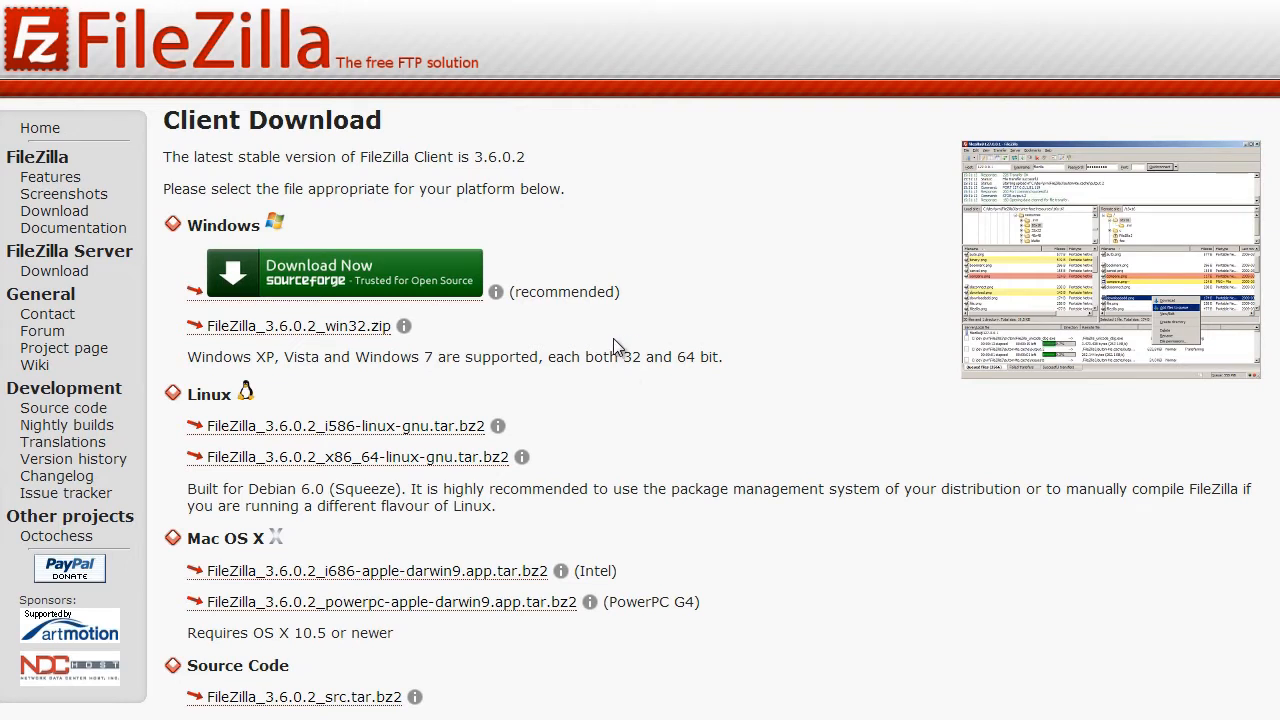
# Step: Close the FileZilla window that holds the old server connection, discarding the files still being edited
pyautogui.moveTo(620, 352); pyautogui.dragTo(669, 394)
pyautogui.click(675, 375)
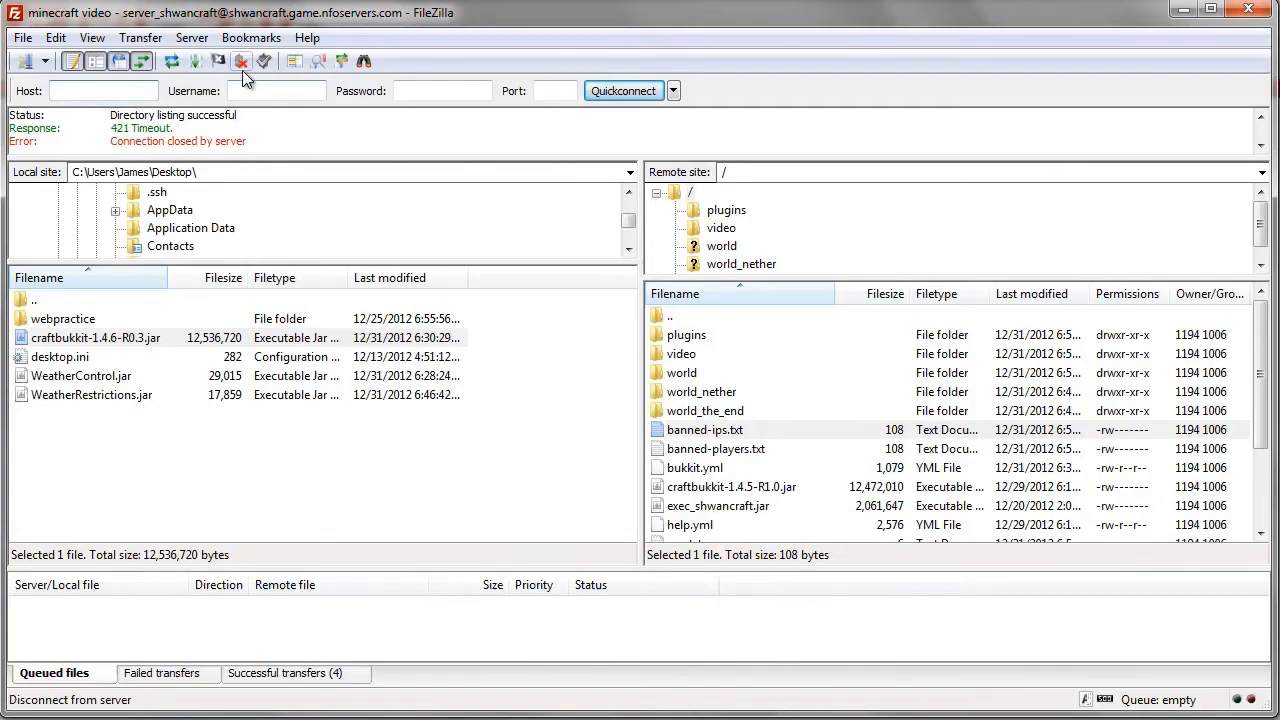
pyautogui.click(22, 38)
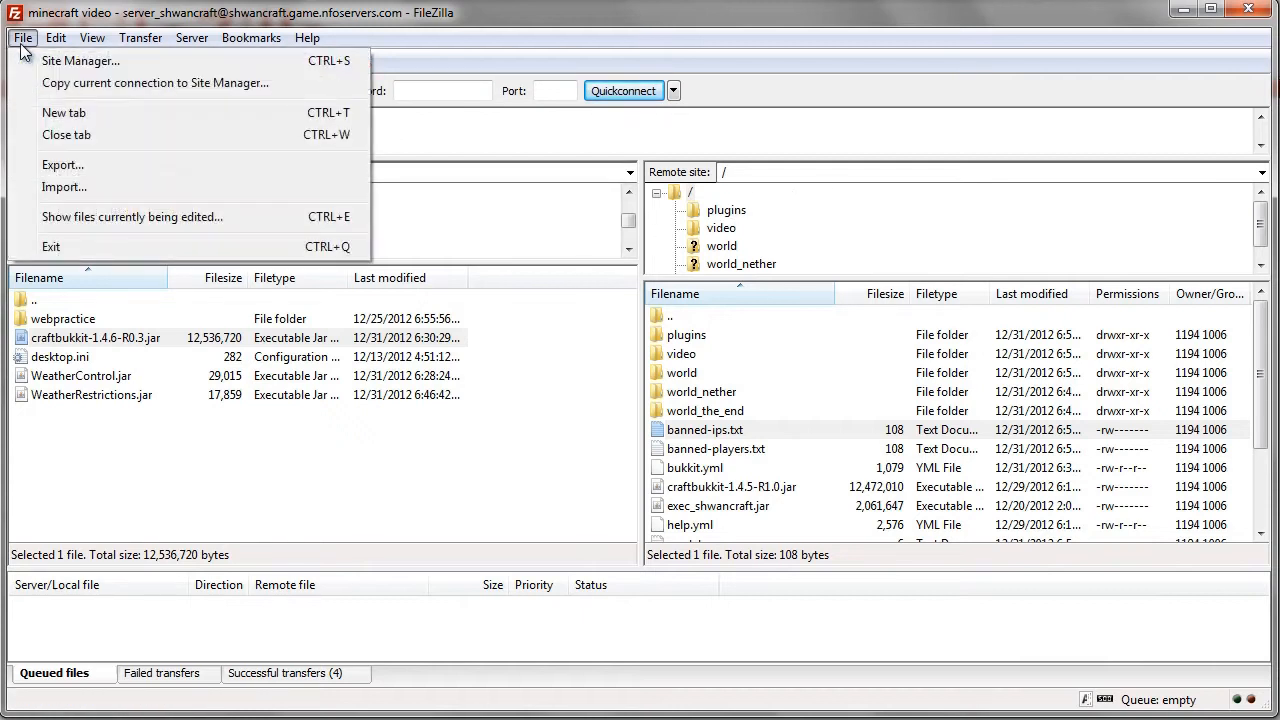
pyautogui.click(112, 134)
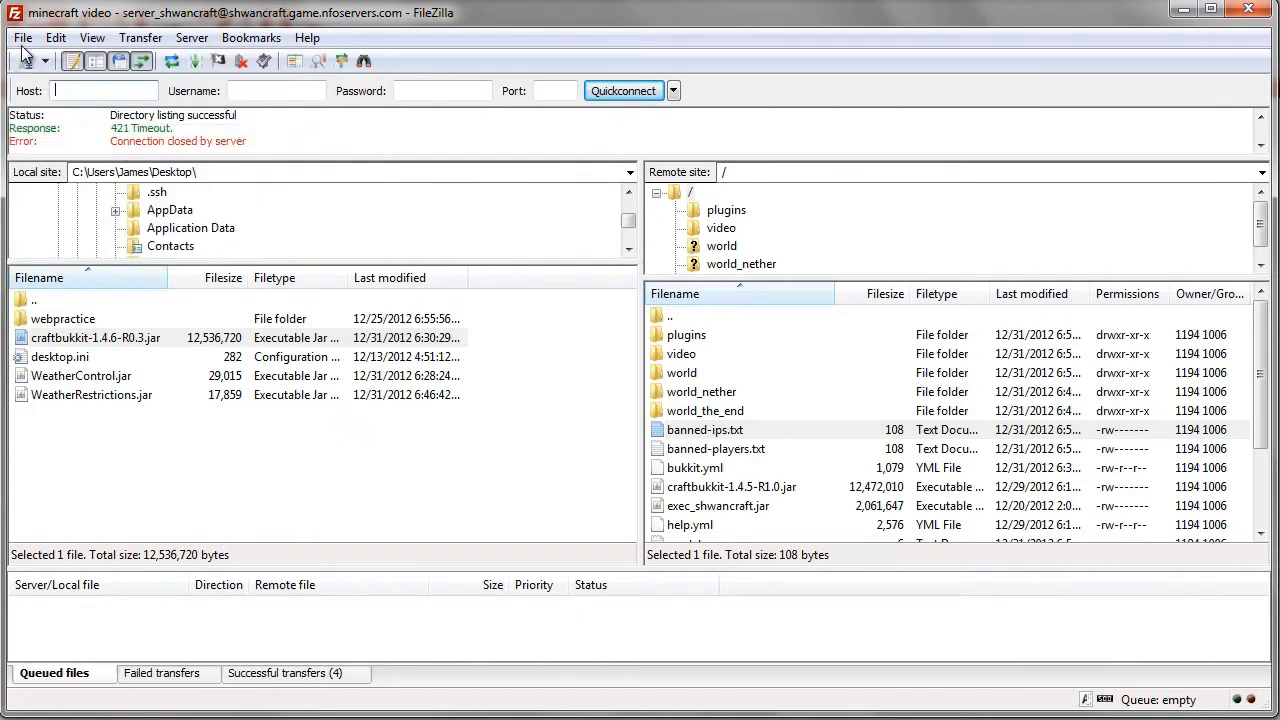
pyautogui.click(22, 38)
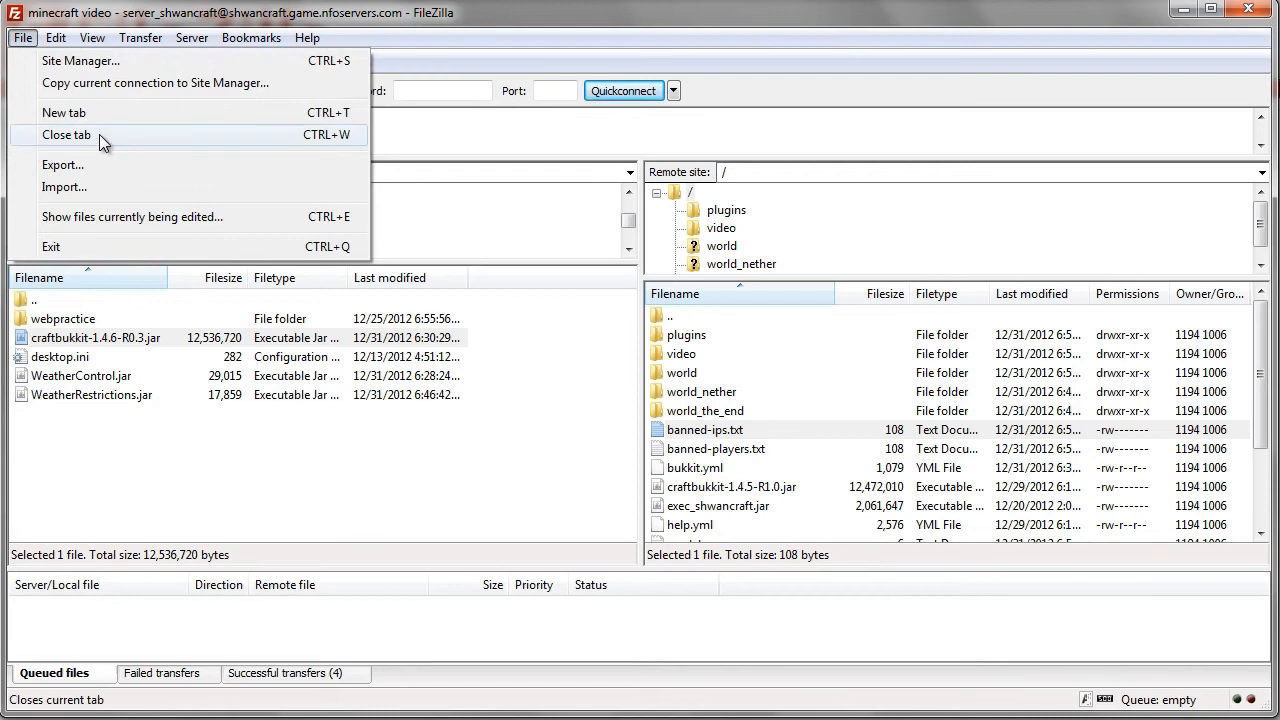
pyautogui.click(838, 39)
pyautogui.click(1250, 12)
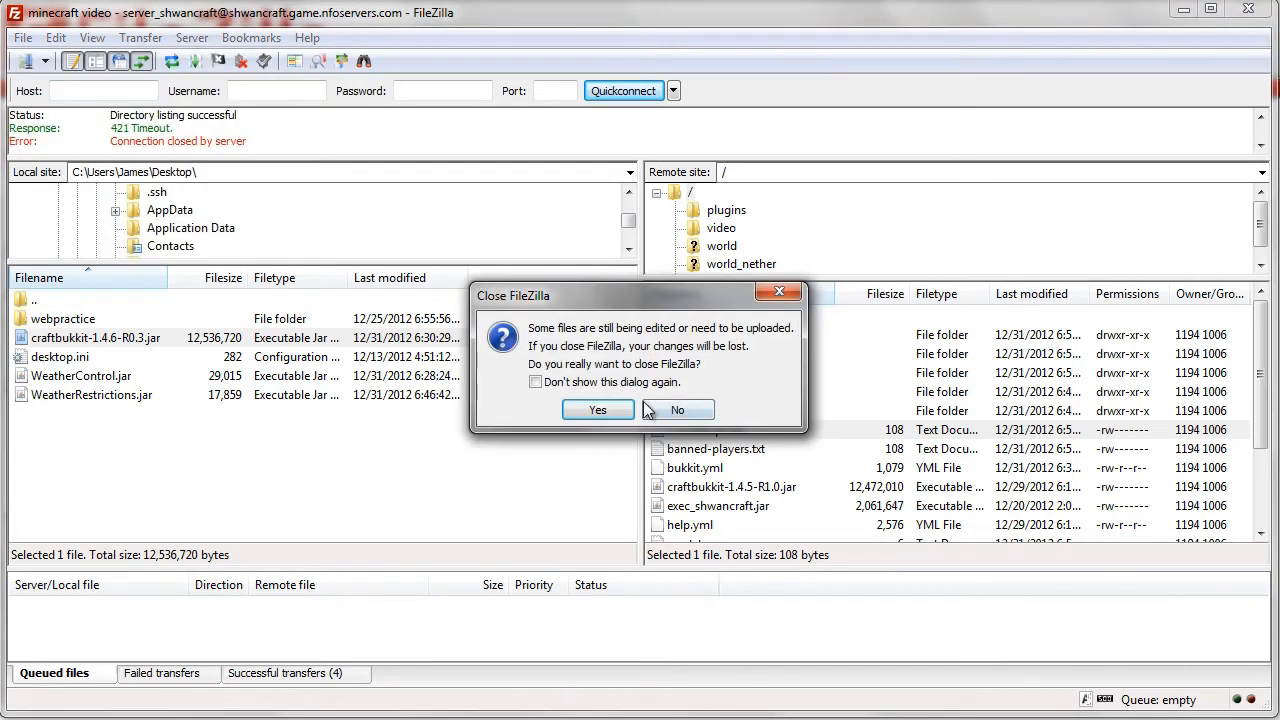
pyautogui.click(598, 410)
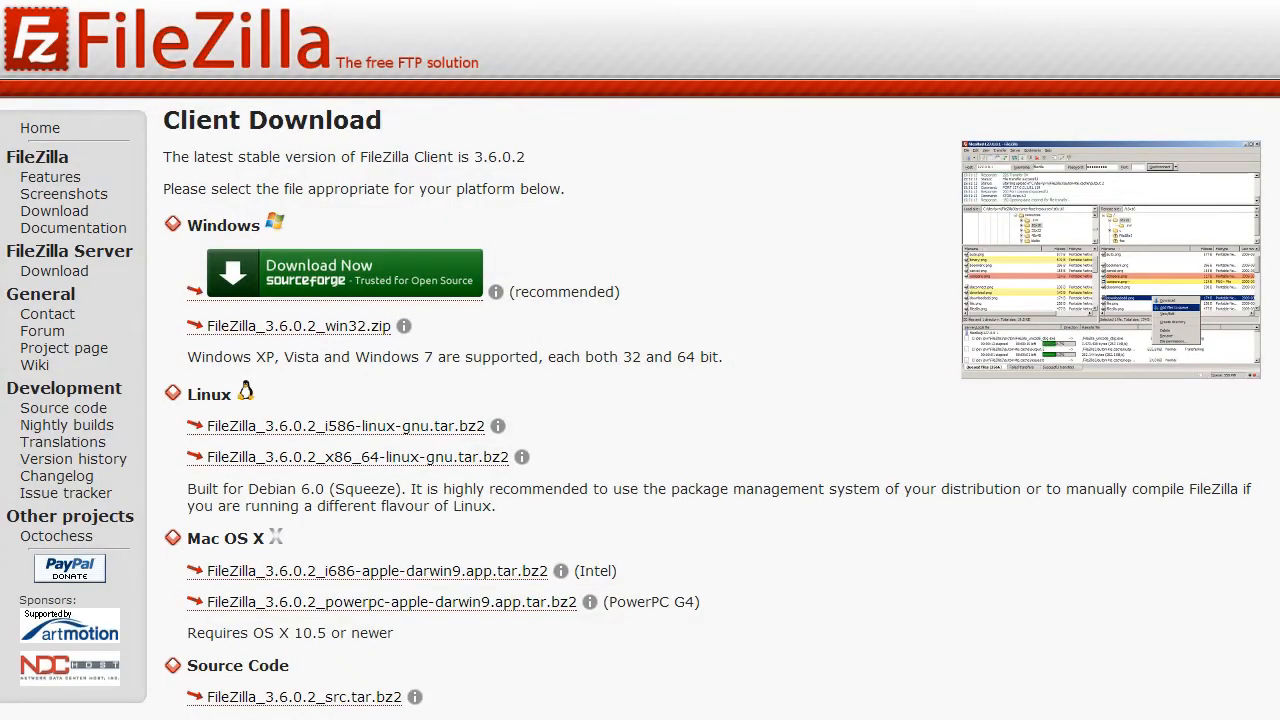
# Step: Switch to the shwancraft server's web control panel and examine the FTP connection details on its File manager page
pyautogui.press('super')
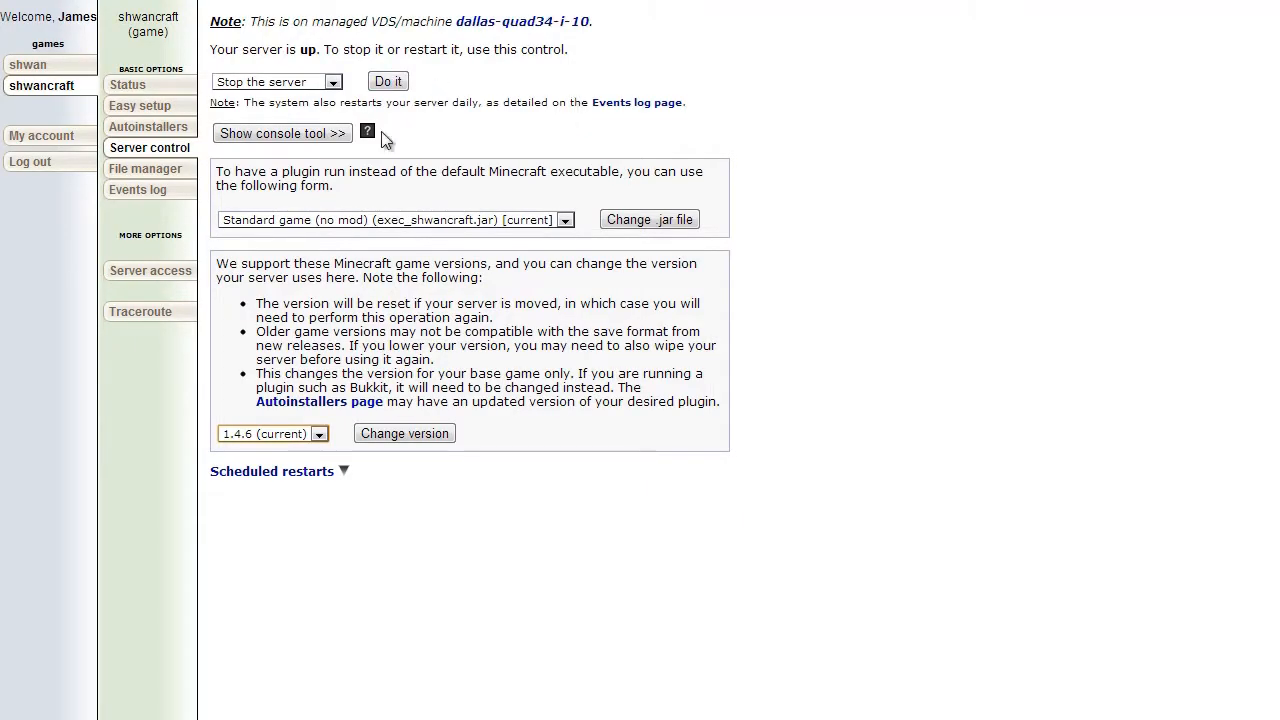
pyautogui.click(161, 151)
pyautogui.click(166, 176)
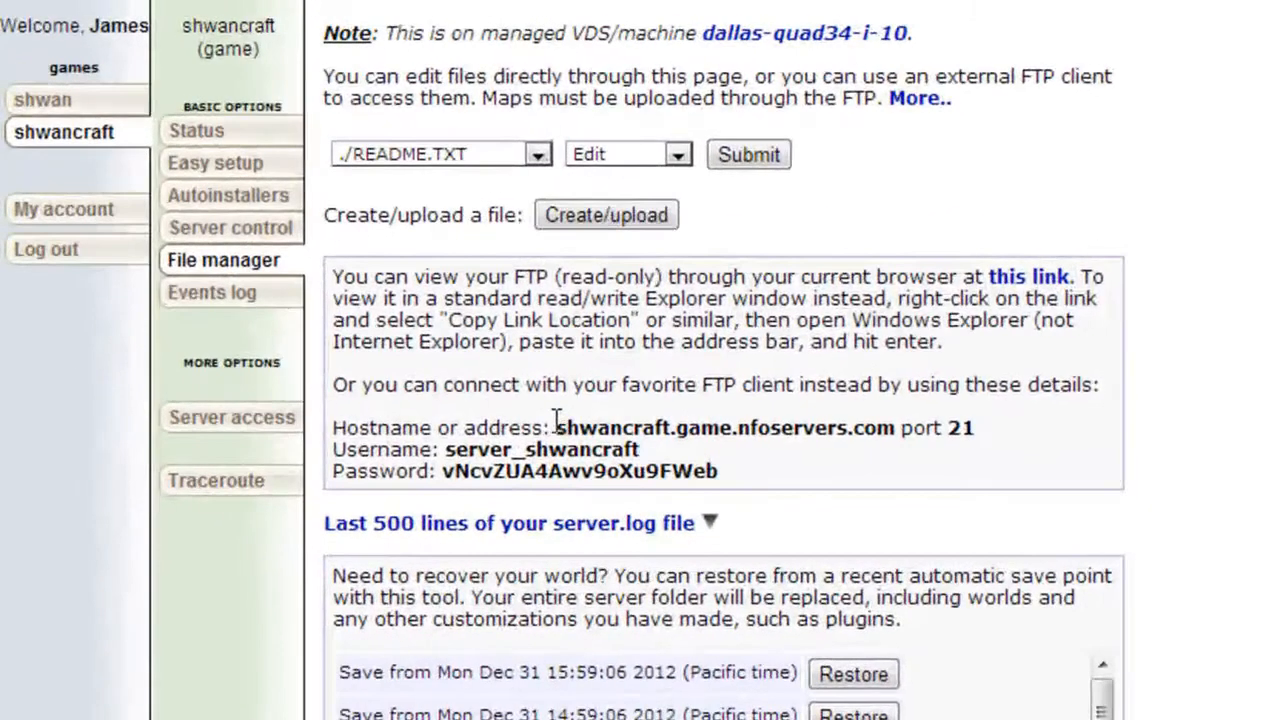
pyautogui.moveTo(358, 277); pyautogui.dragTo(760, 470)
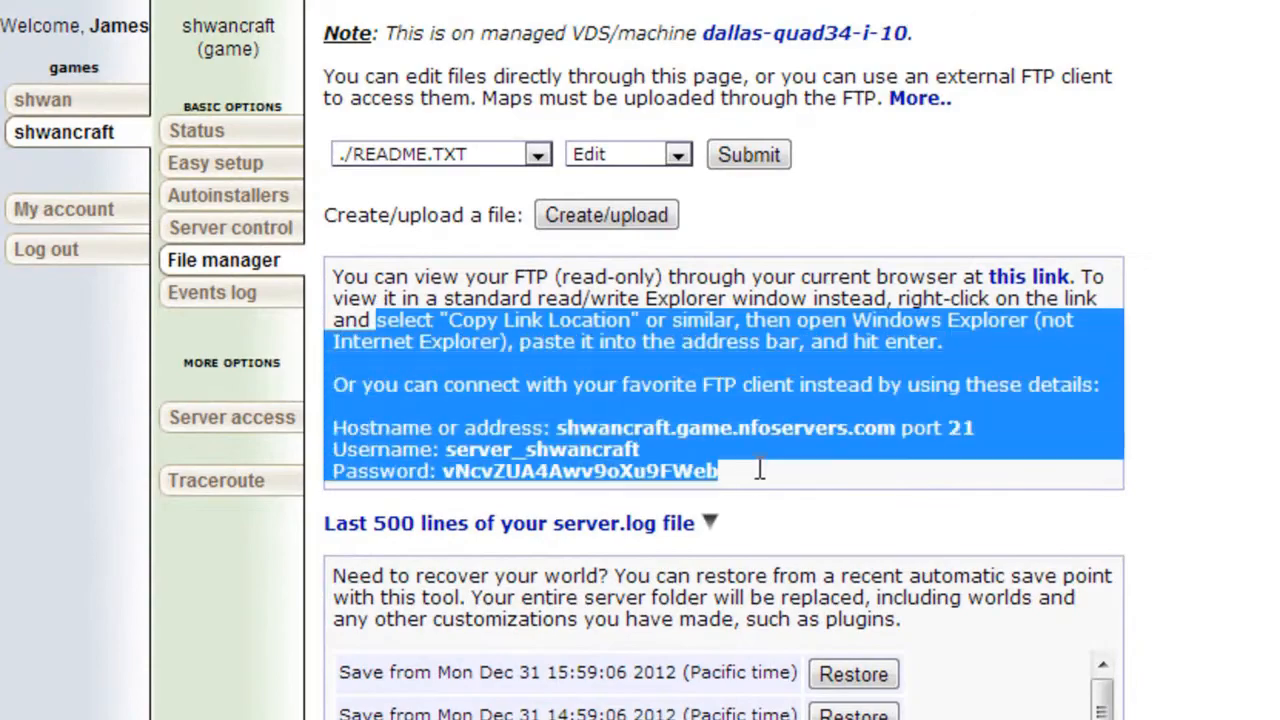
pyautogui.click(758, 470)
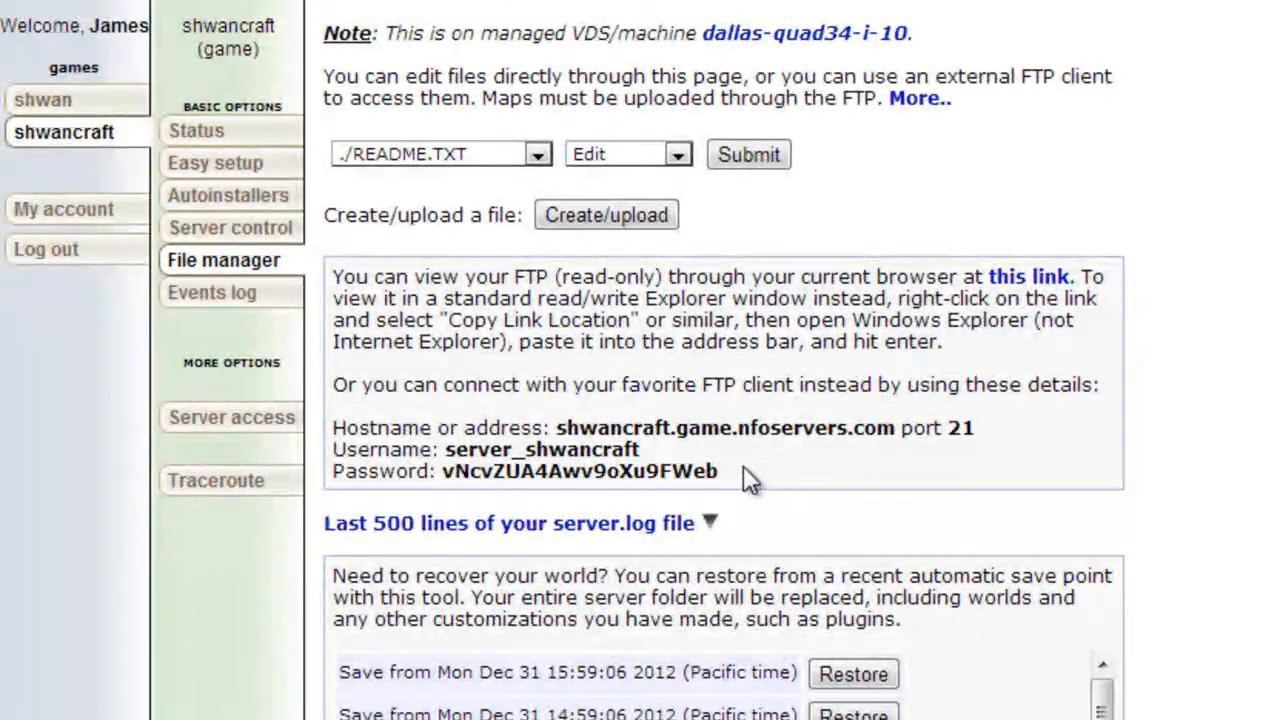
pyautogui.moveTo(724, 472); pyautogui.dragTo(443, 470)
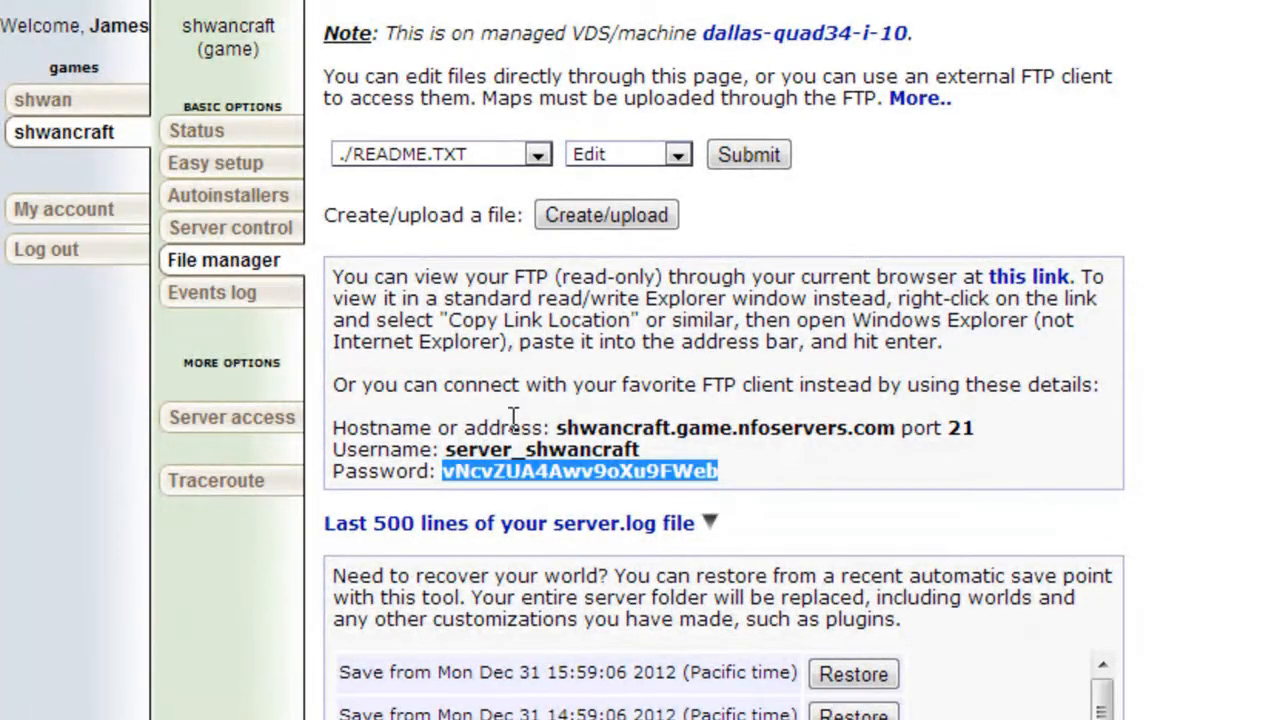
# Step: View the FTP password change form on the Server access page without entering anything
pyautogui.click(280, 437)
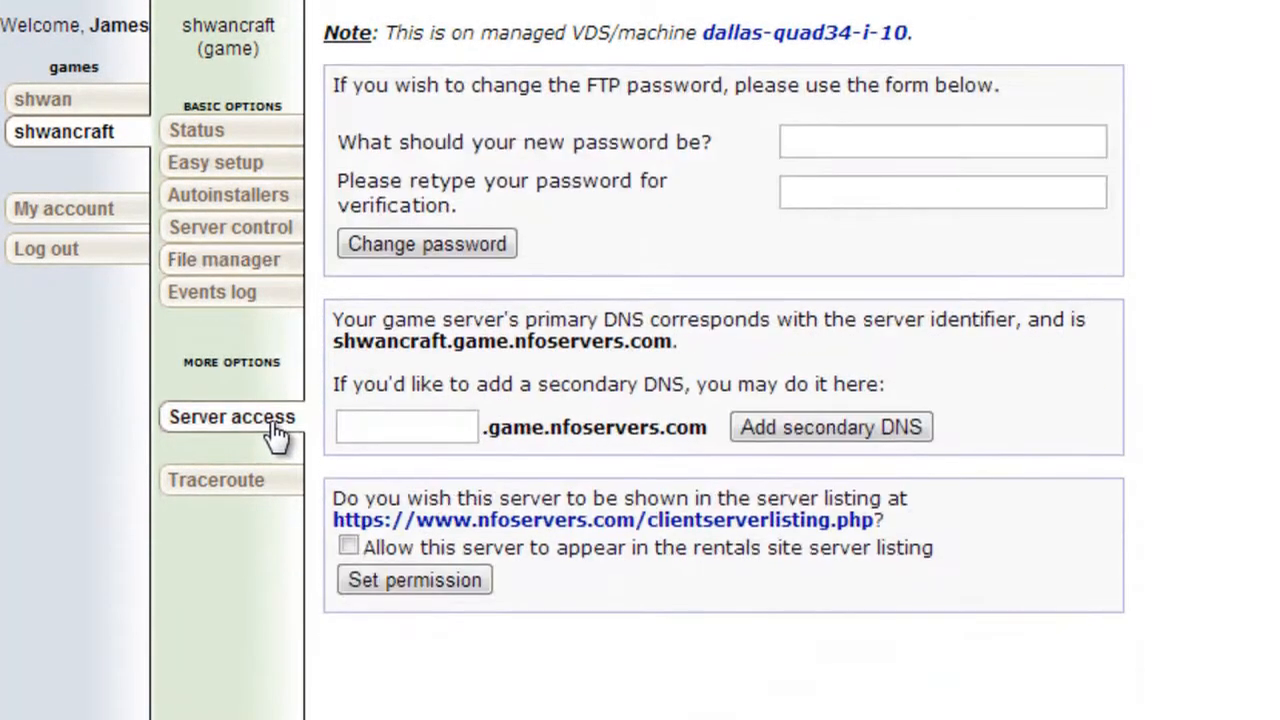
pyautogui.scroll(-1, 350, 400)
pyautogui.click(876, 91)
pyautogui.press('Tab')
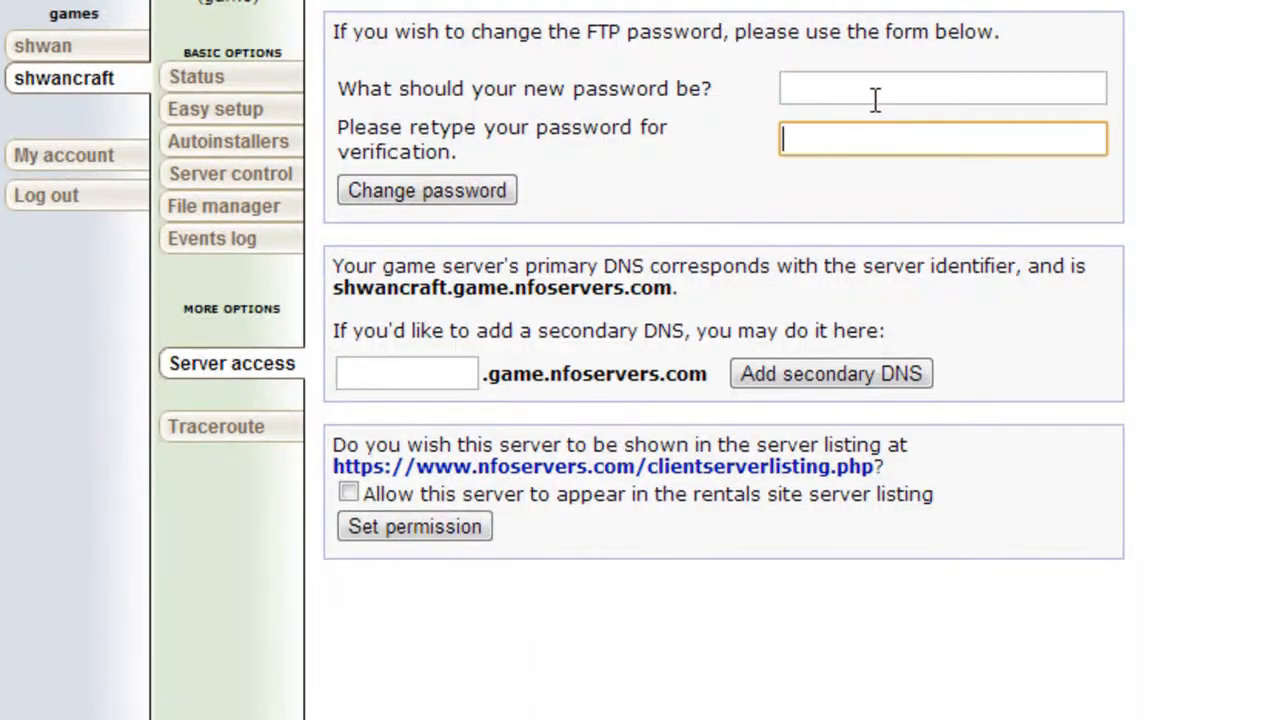
pyautogui.click(1268, 252)
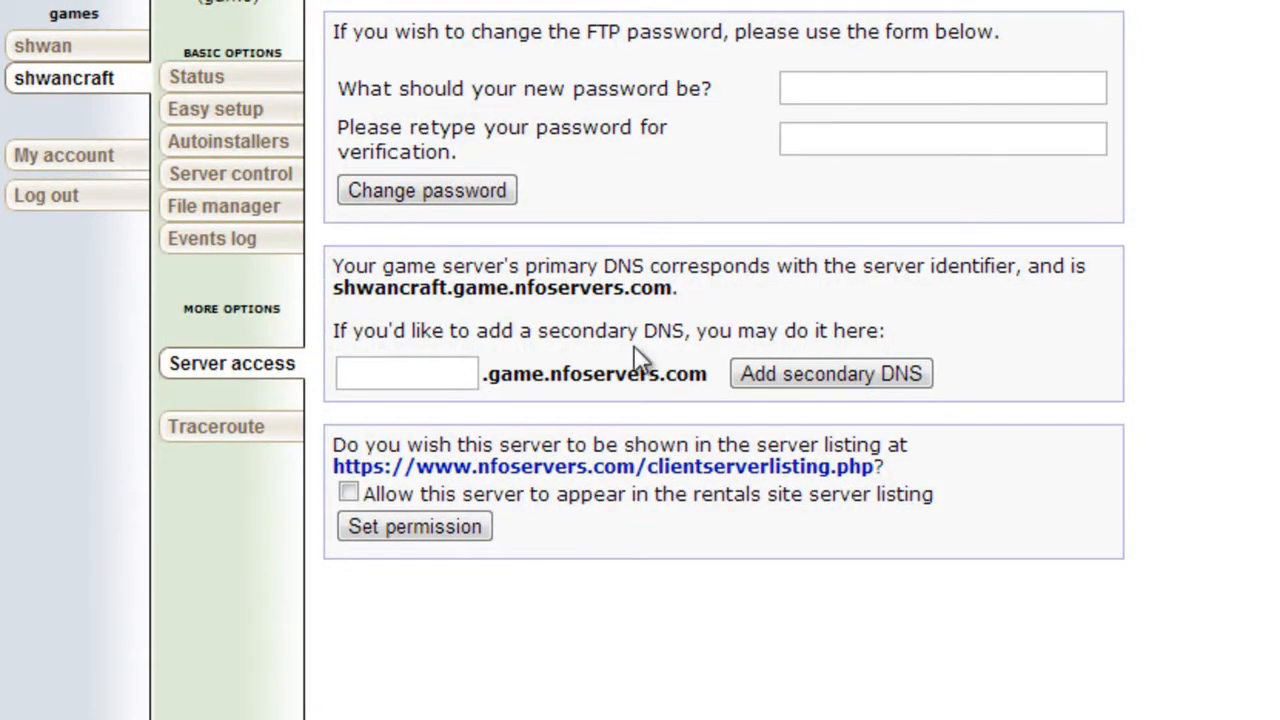
# Step: Copy the FTP hostname shwancraft.game.nfoservers.com from the File manager page and switch to FileZilla
pyautogui.click(232, 208)
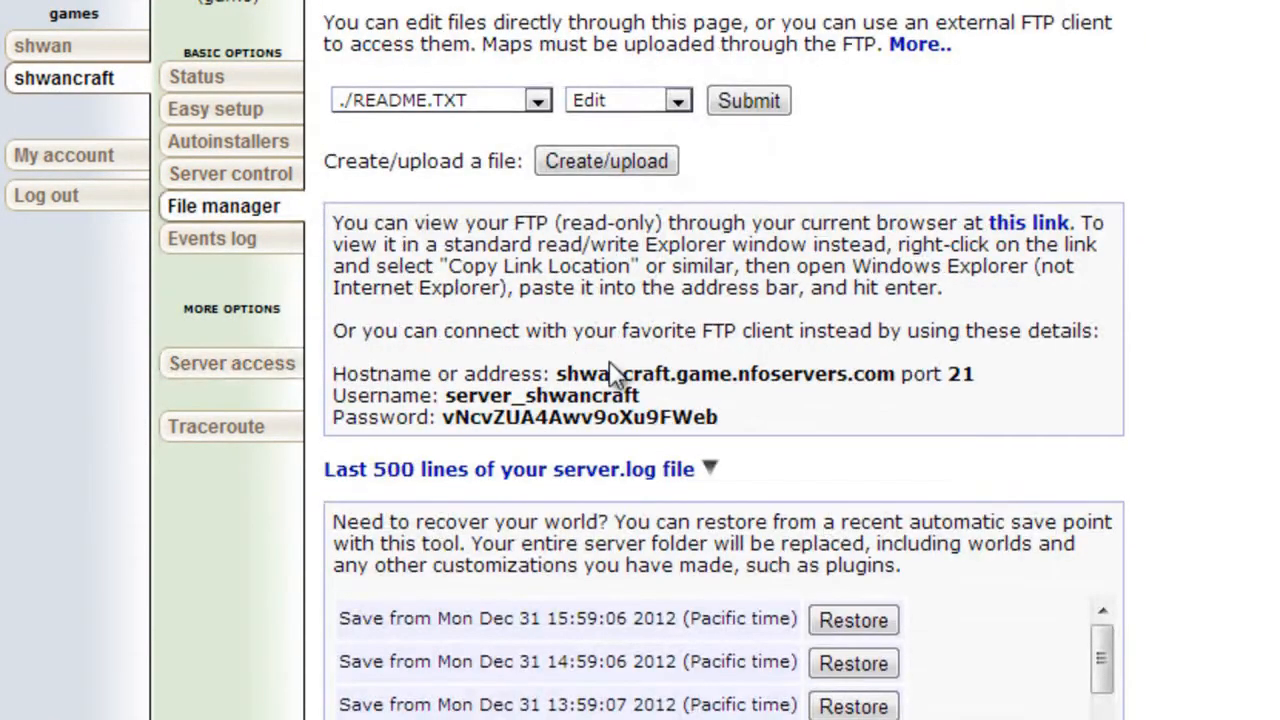
pyautogui.moveTo(579, 375); pyautogui.dragTo(893, 378)
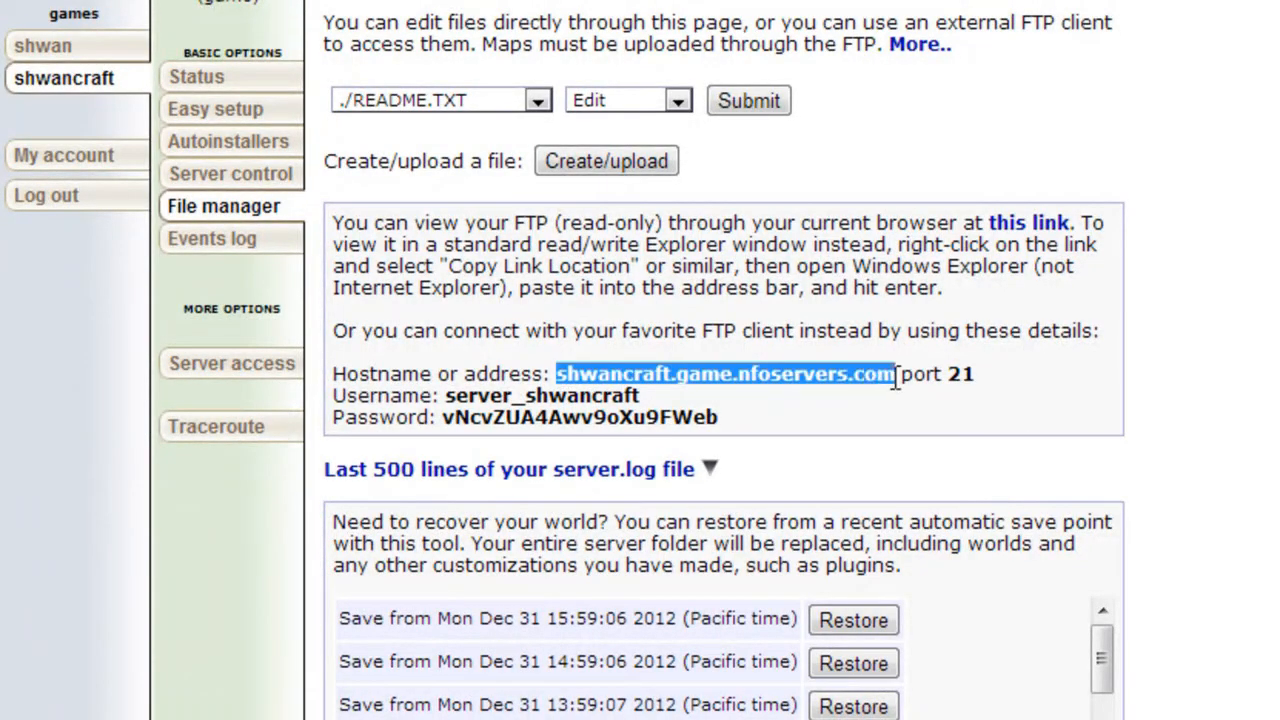
pyautogui.hotkey('alt', 'Tab')
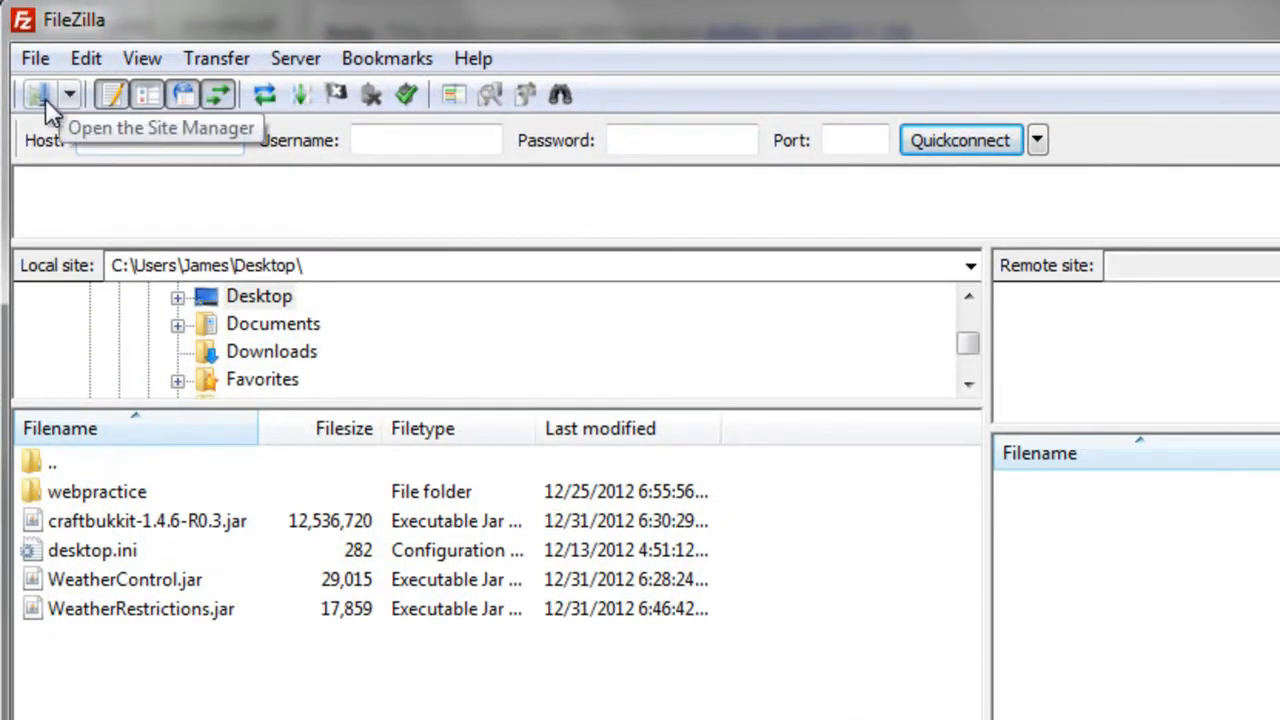
# Step: Create a new site named "tragicservers" under My Sites in the Site Manager
pyautogui.click(40, 96)
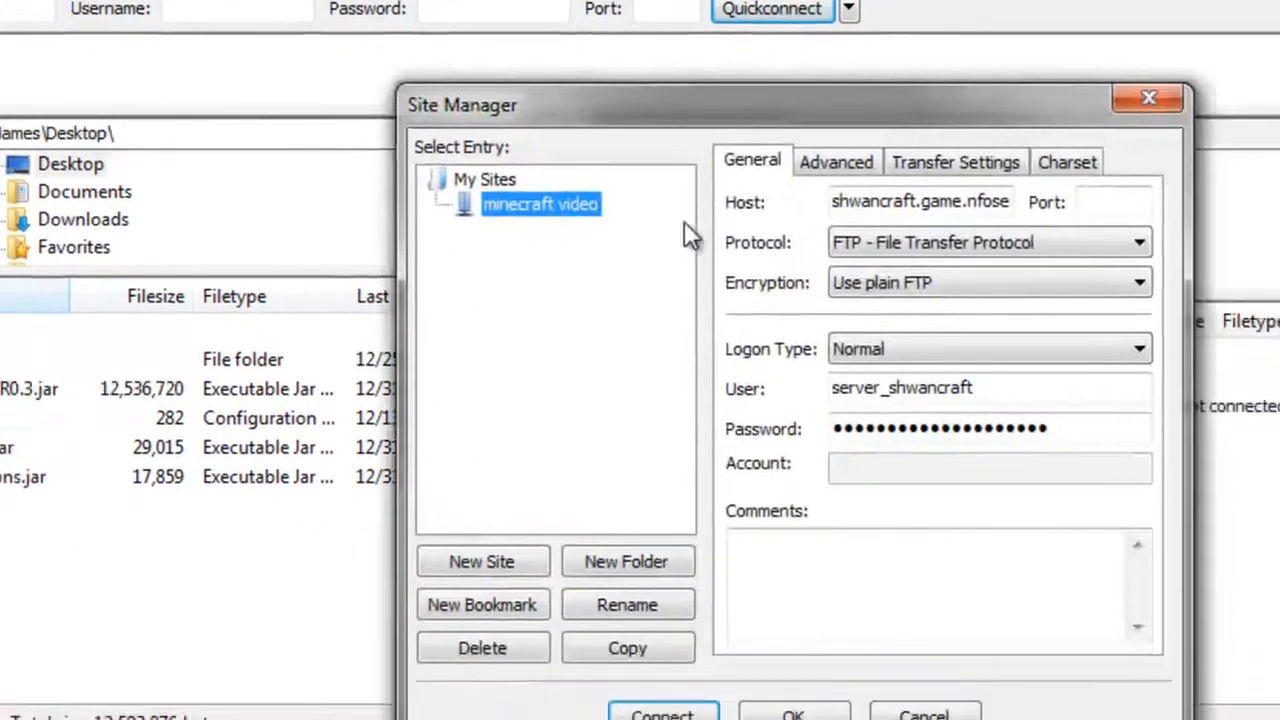
pyautogui.click(393, 110)
pyautogui.click(435, 143)
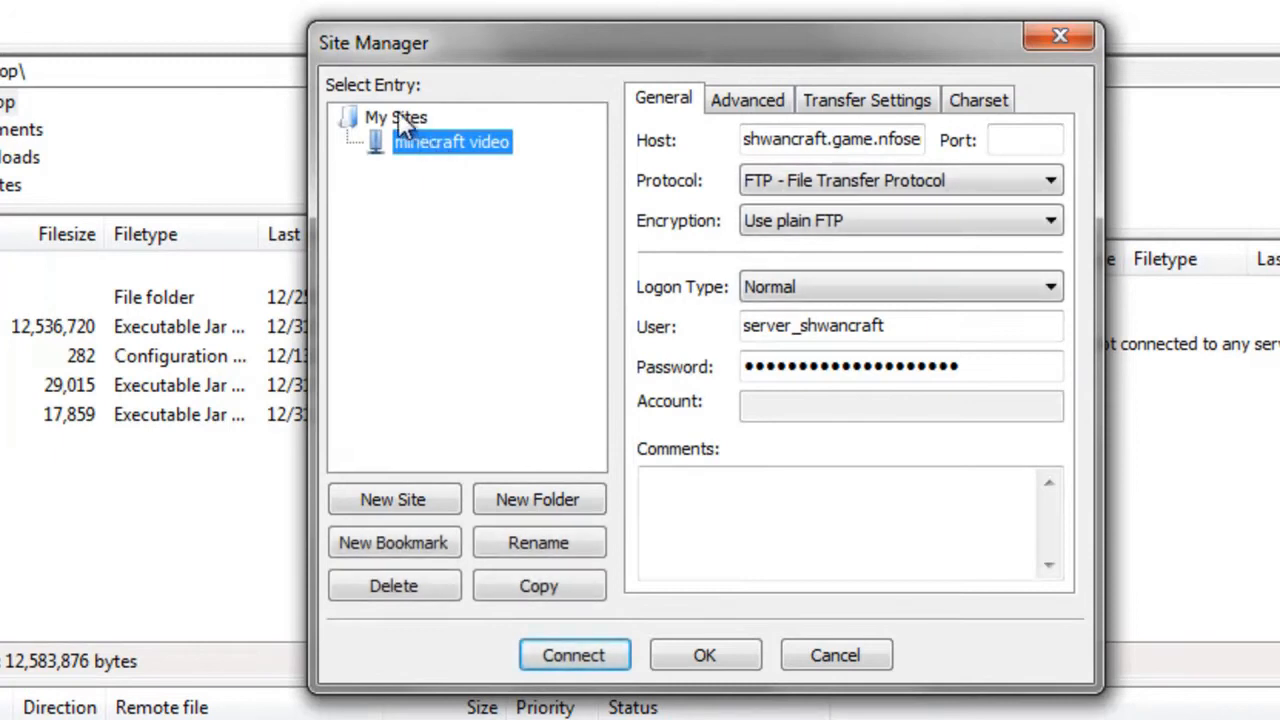
pyautogui.click(398, 113)
pyautogui.click(427, 499)
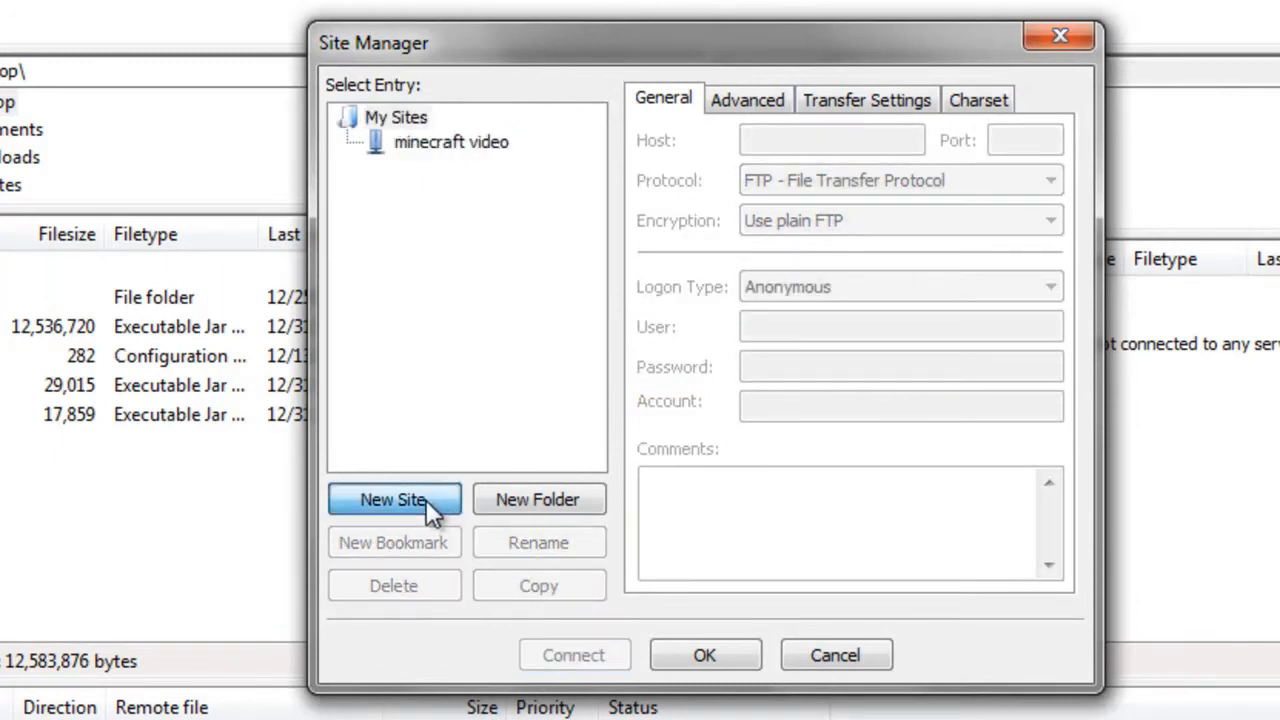
pyautogui.write('t')
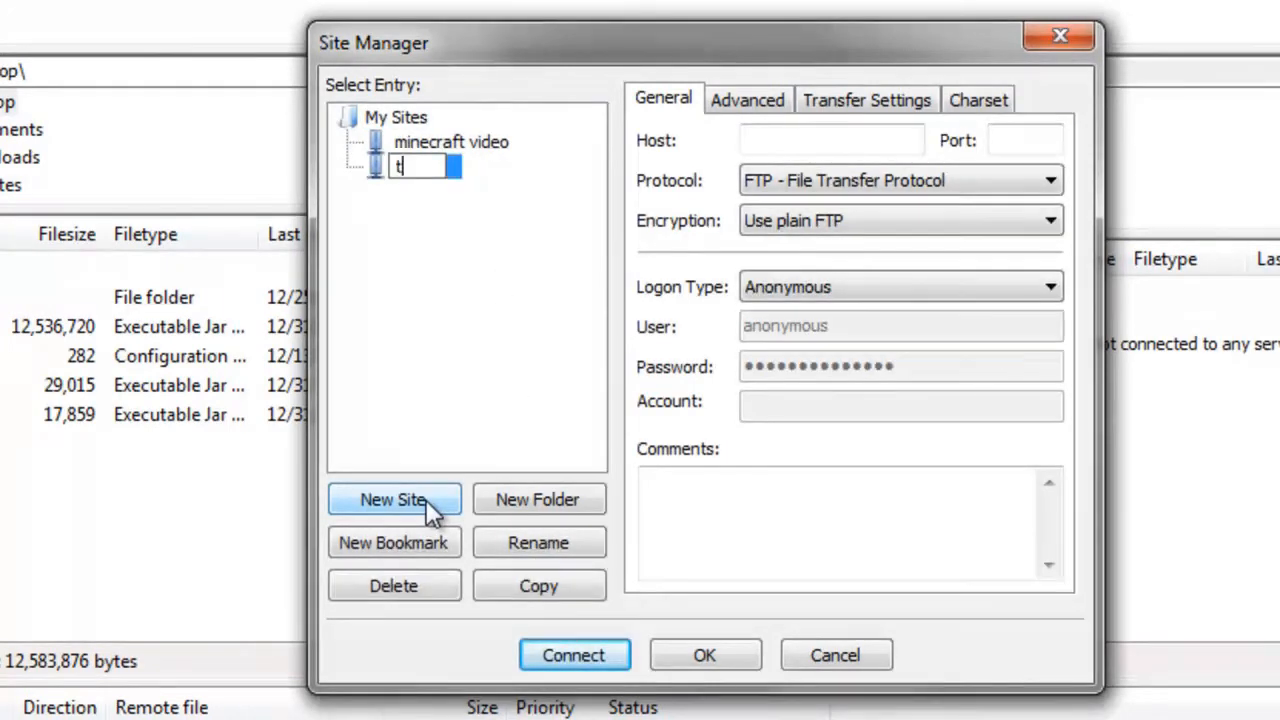
pyautogui.write('ragicservers')
pyautogui.press('Return')
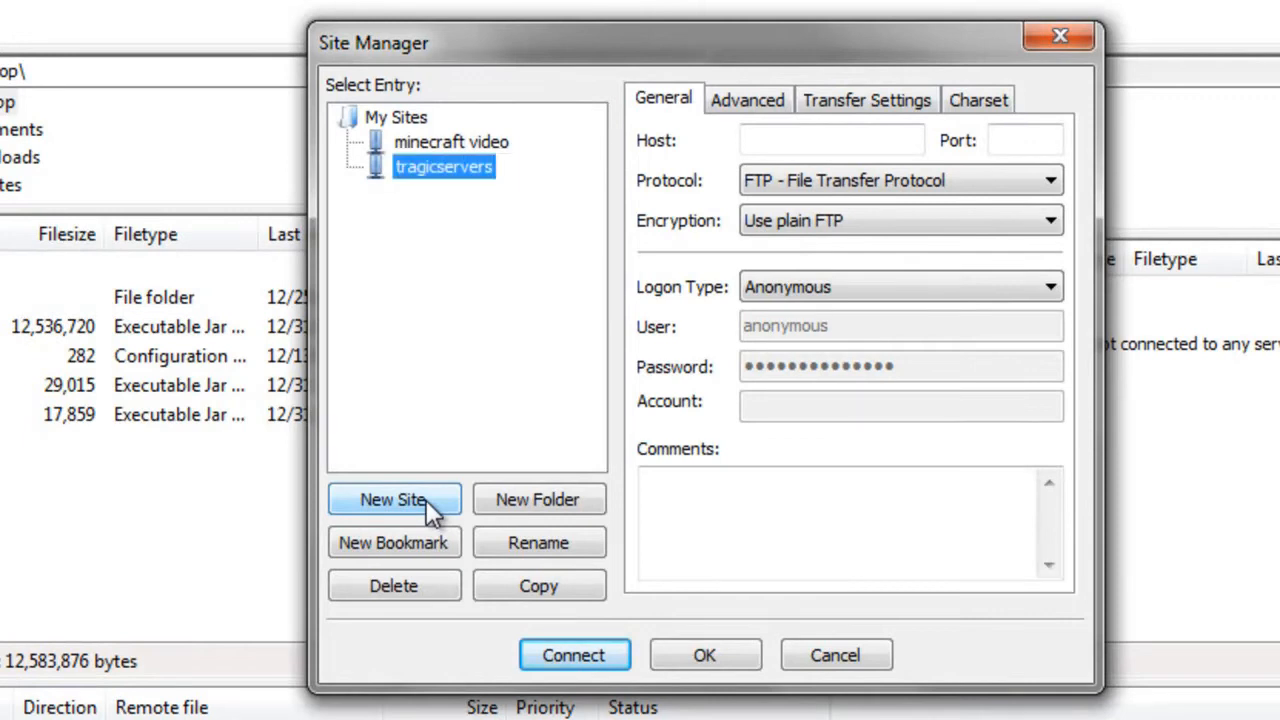
# Step: Set the tragicservers site's host to the copied address shwancraft.game.nfoservers.com
pyautogui.click(440, 165)
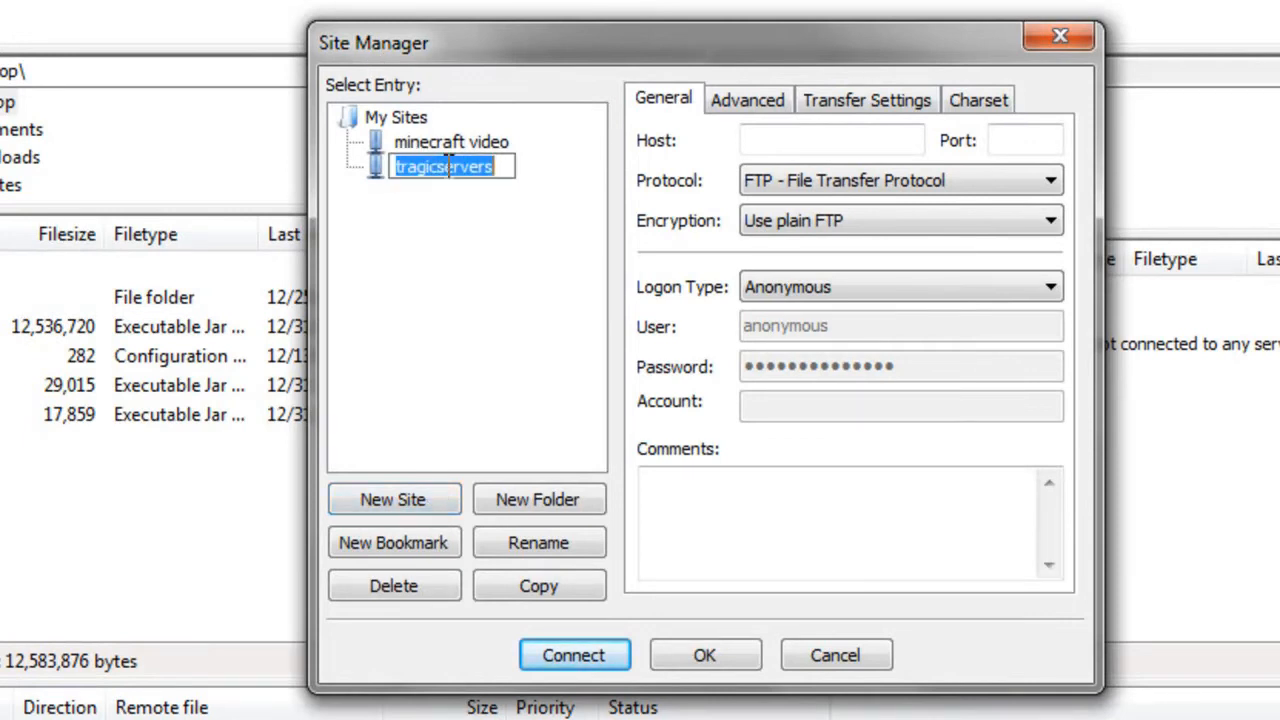
pyautogui.click(497, 223)
pyautogui.click(776, 148)
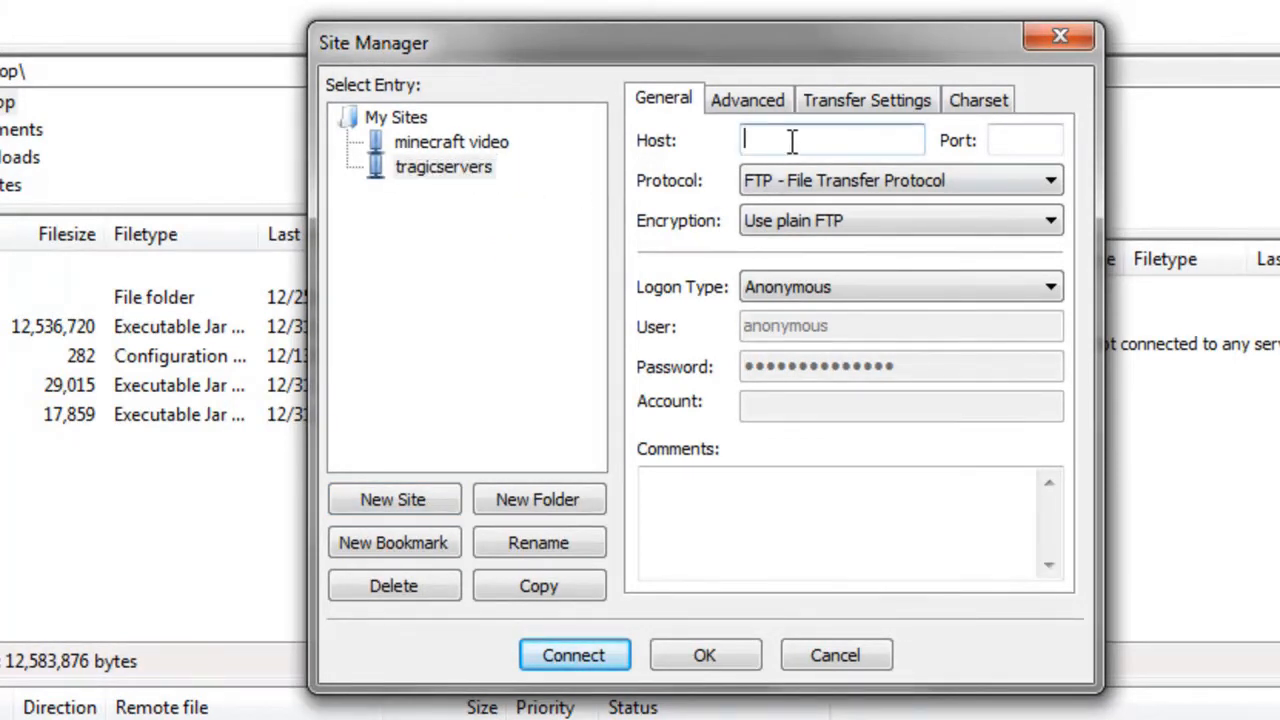
pyautogui.hotkey('ctrl', 'v')
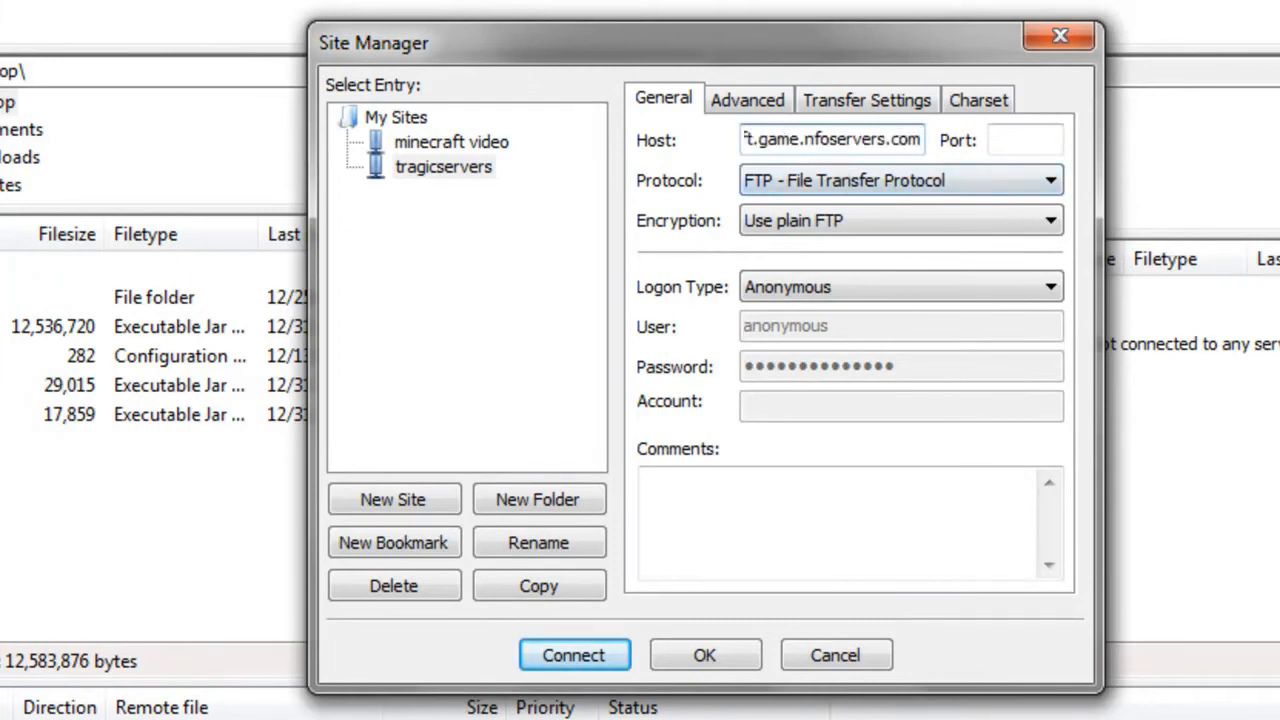
# Step: Copy port 21 from the web panel's FTP details and enter it as the tragicservers site's port
pyautogui.hotkey('alt', 'Tab')
pyautogui.moveTo(702, 240); pyautogui.dragTo(669, 245)
pyautogui.hotkey('ctrl', 'c')
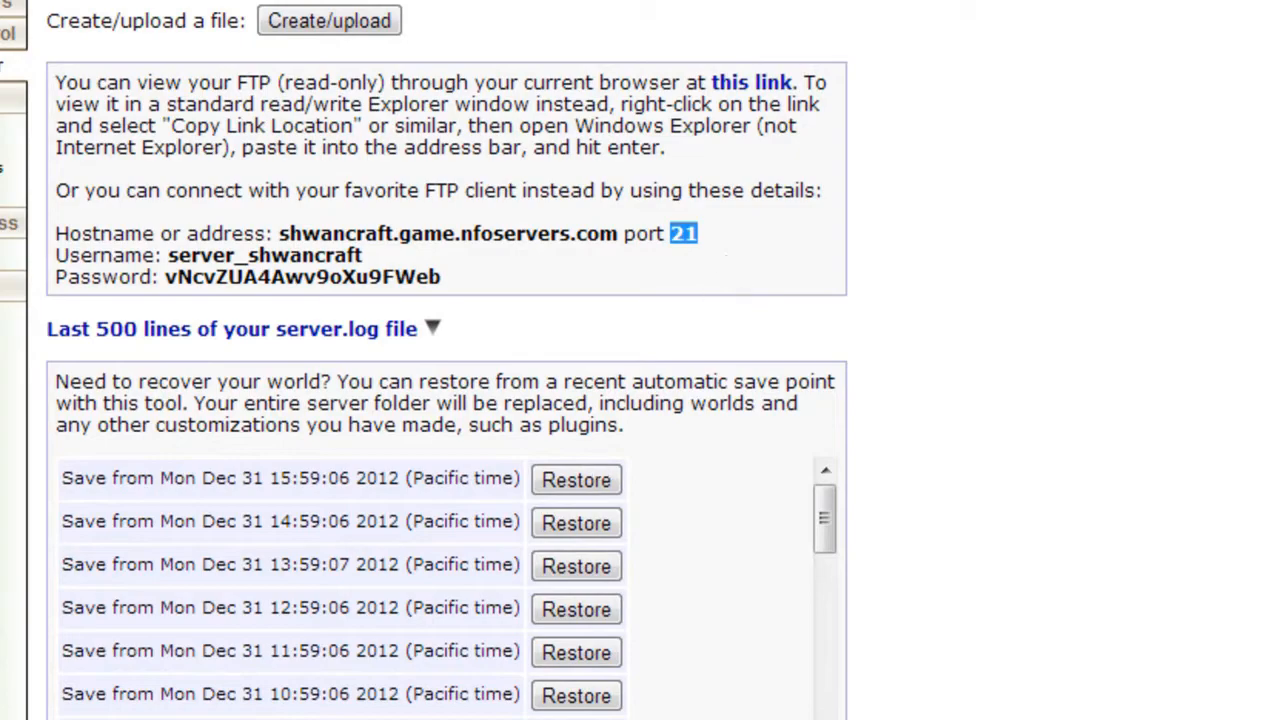
pyautogui.hotkey('alt', 'Tab')
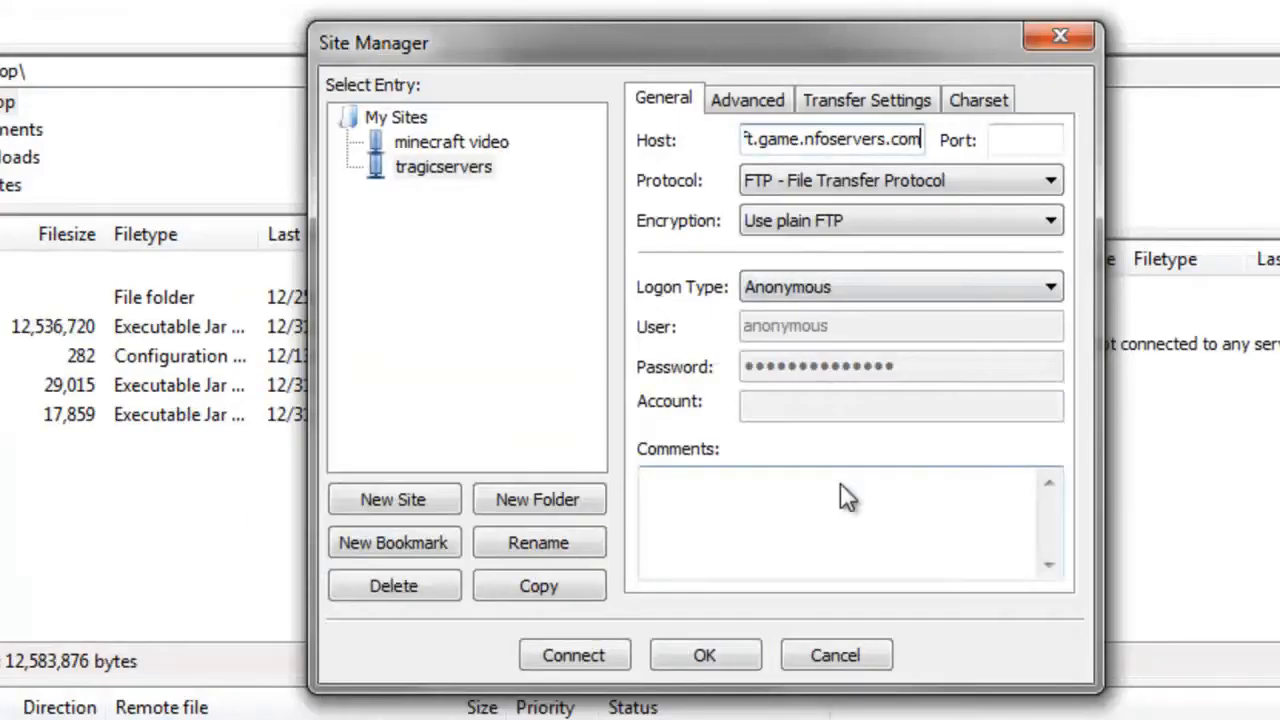
pyautogui.click(1035, 141)
pyautogui.hotkey('ctrl', 'v')
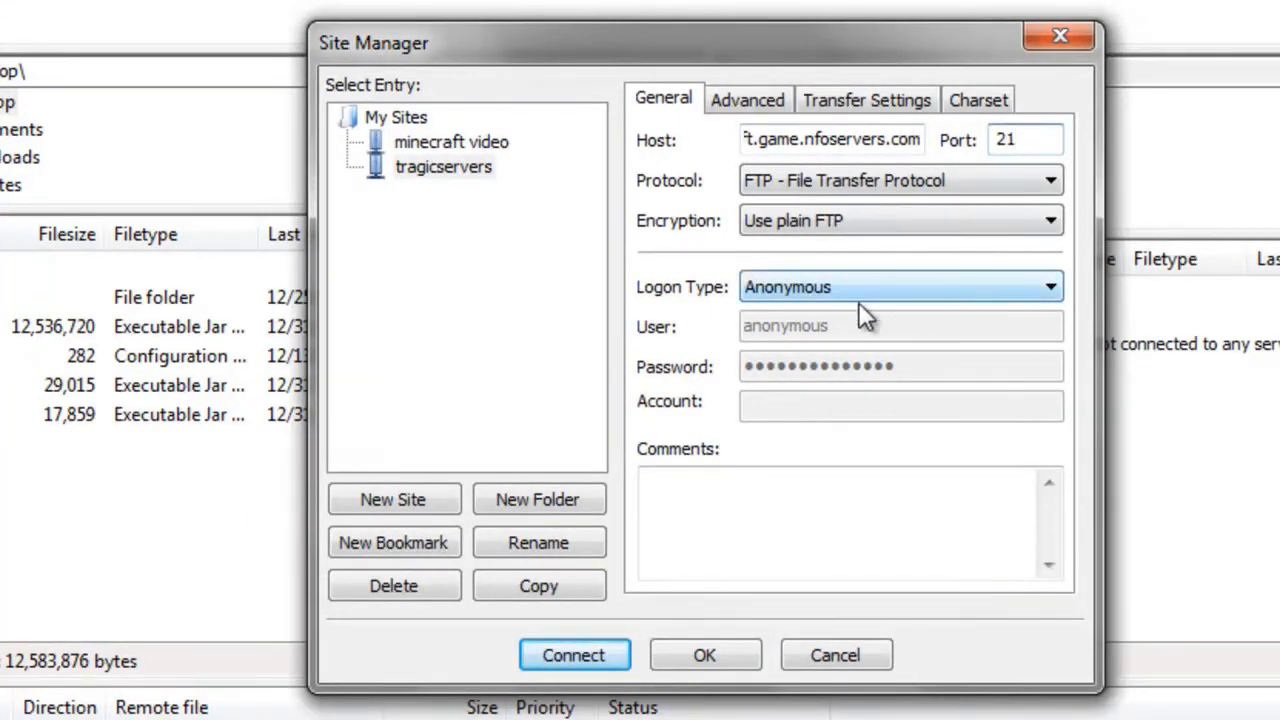
# Step: Set the tragicservers site's logon type to Normal
pyautogui.click(795, 286)
pyautogui.click(808, 333)
pyautogui.click(812, 330)
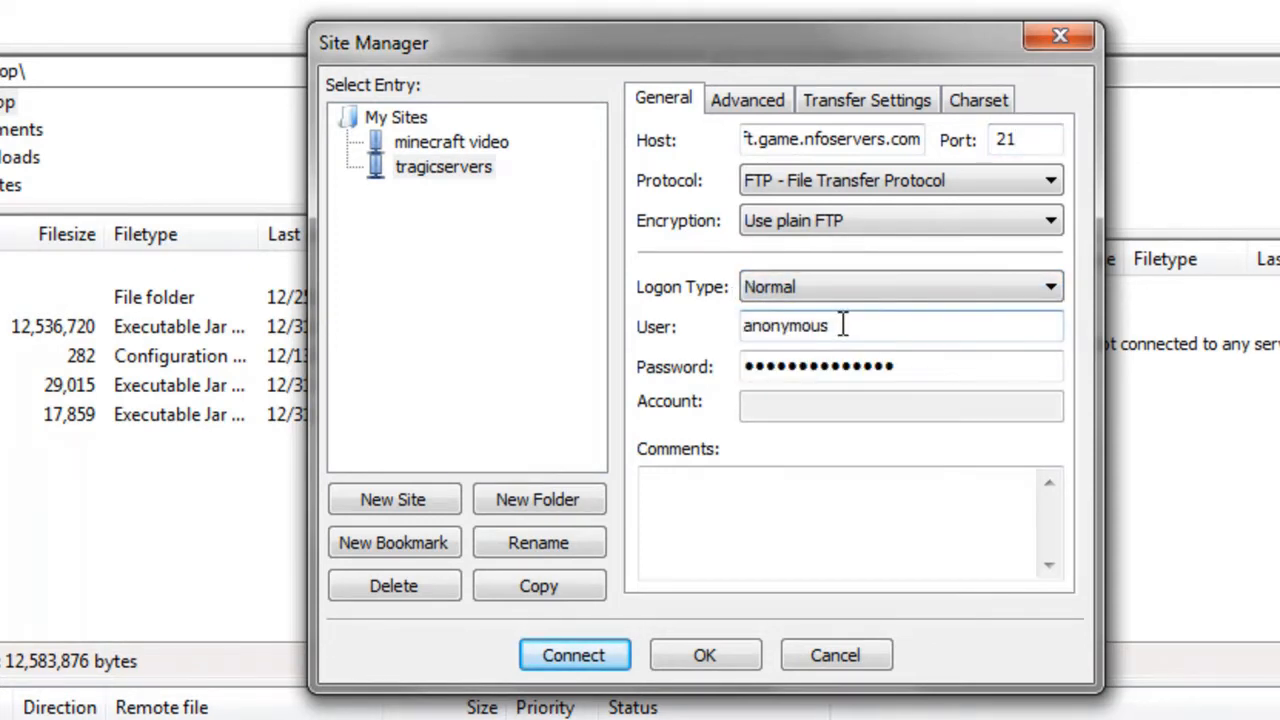
# Step: Copy the FTP username server_shwancraft from the web panel and replace the site's anonymous user with it
pyautogui.hotkey('alt', 'Tab')
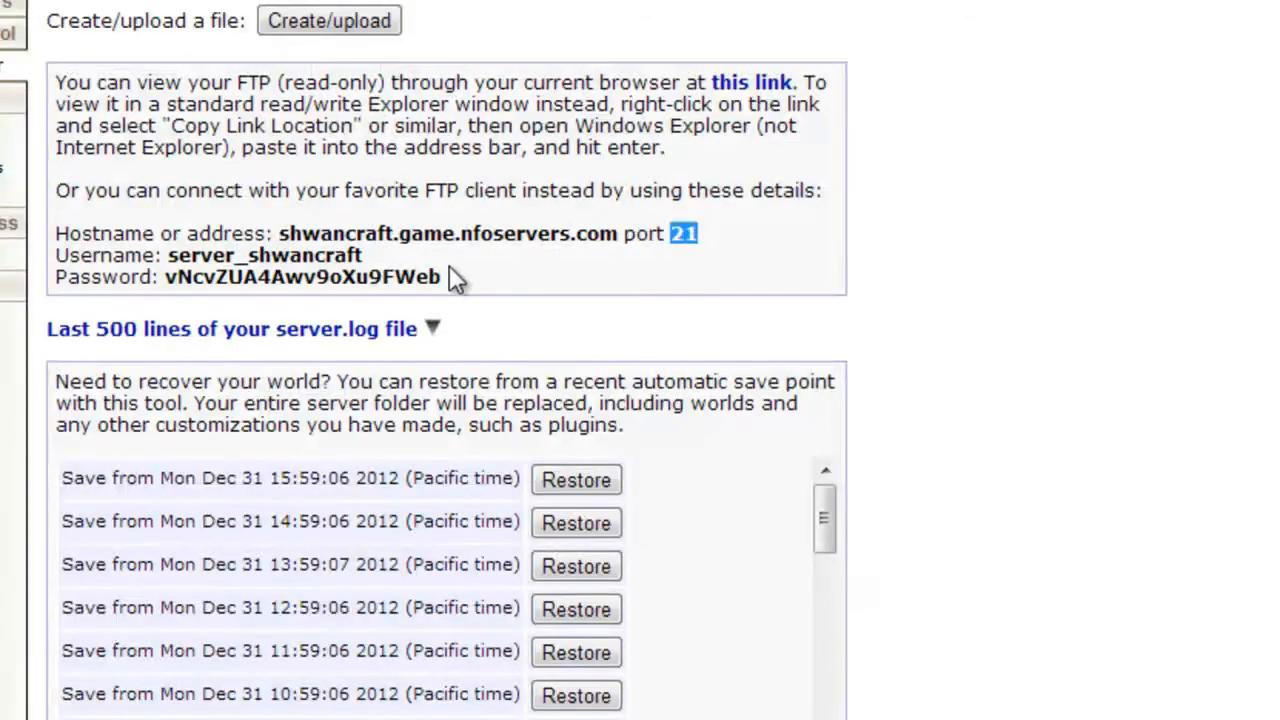
pyautogui.moveTo(449, 268); pyautogui.dragTo(170, 258)
pyautogui.hotkey('ctrl', 'c')
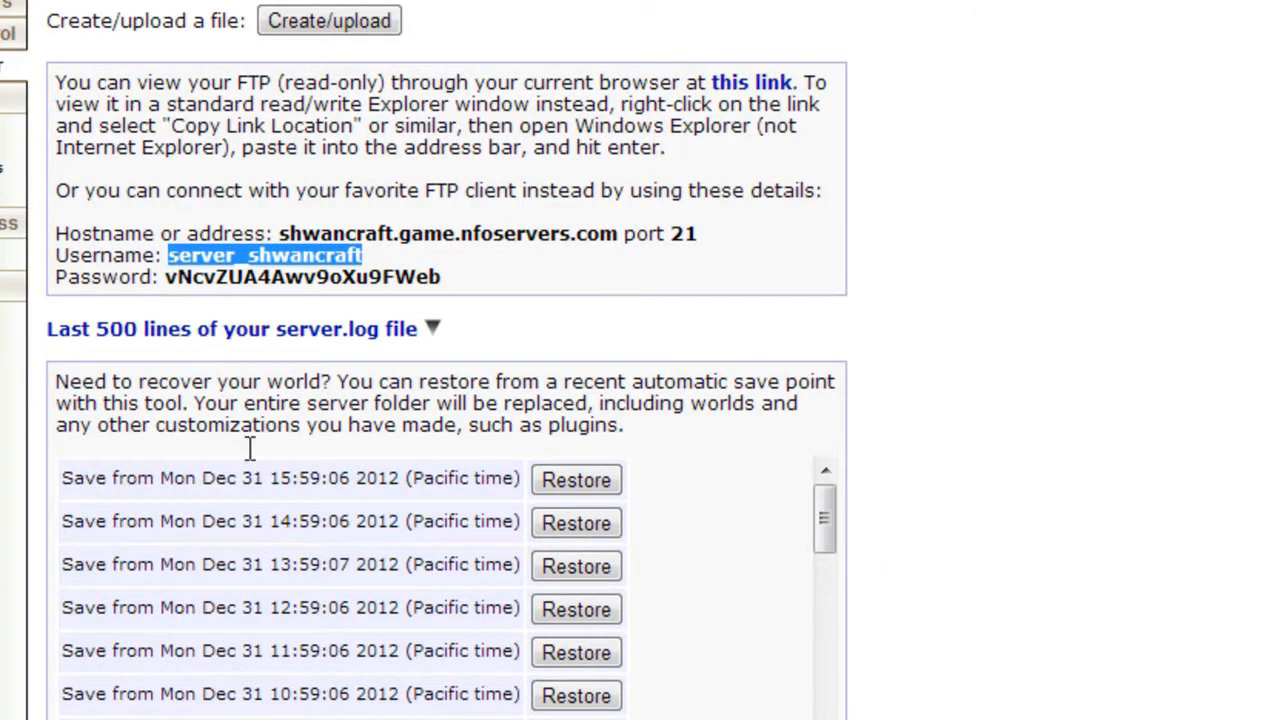
pyautogui.hotkey('alt', 'Tab')
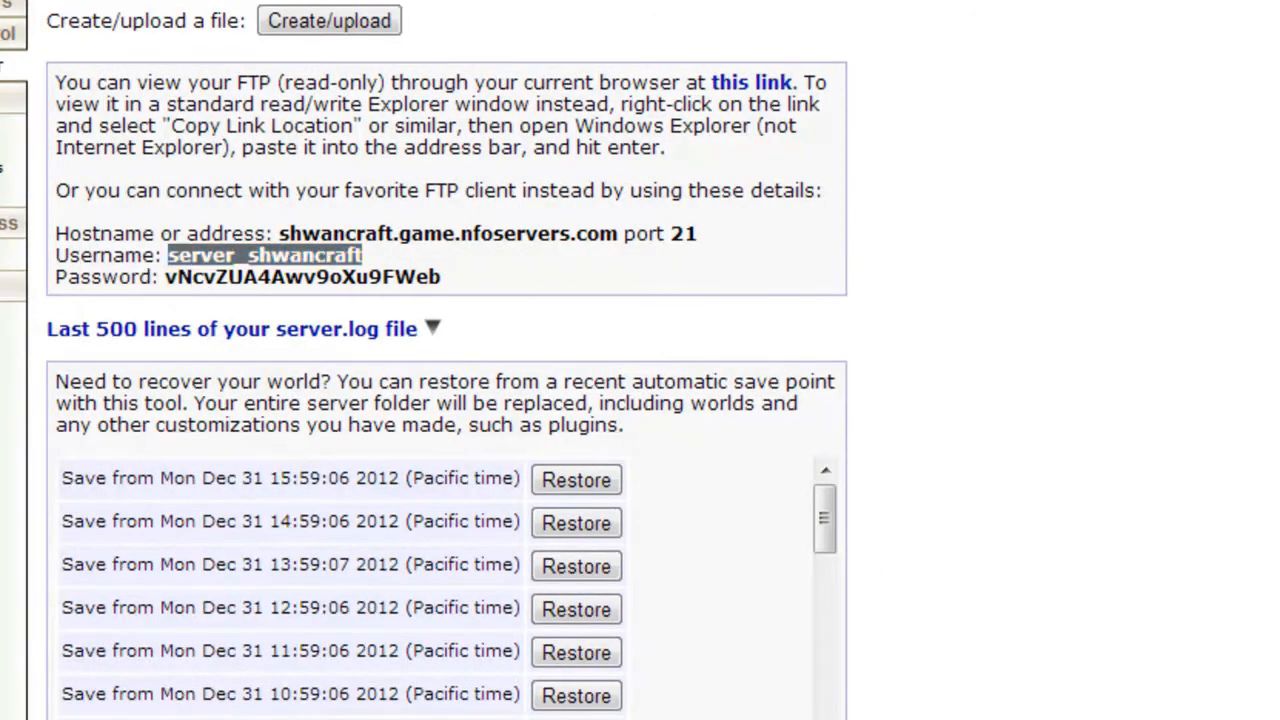
pyautogui.doubleClick(886, 331)
pyautogui.hotkey('ctrl', 'v')
# Step: Copy the FTP password from the web panel into the site's password field and save the site entry
pyautogui.hotkey('alt', 'Tab')
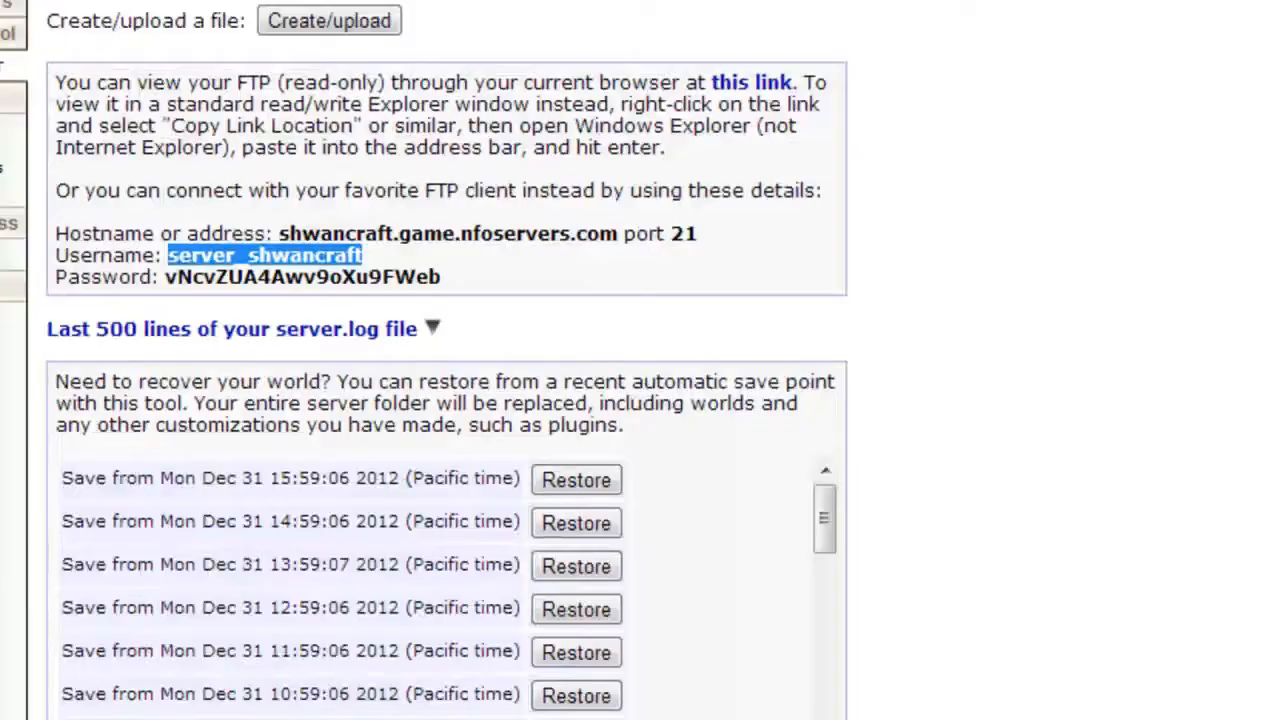
pyautogui.moveTo(442, 279); pyautogui.dragTo(170, 287)
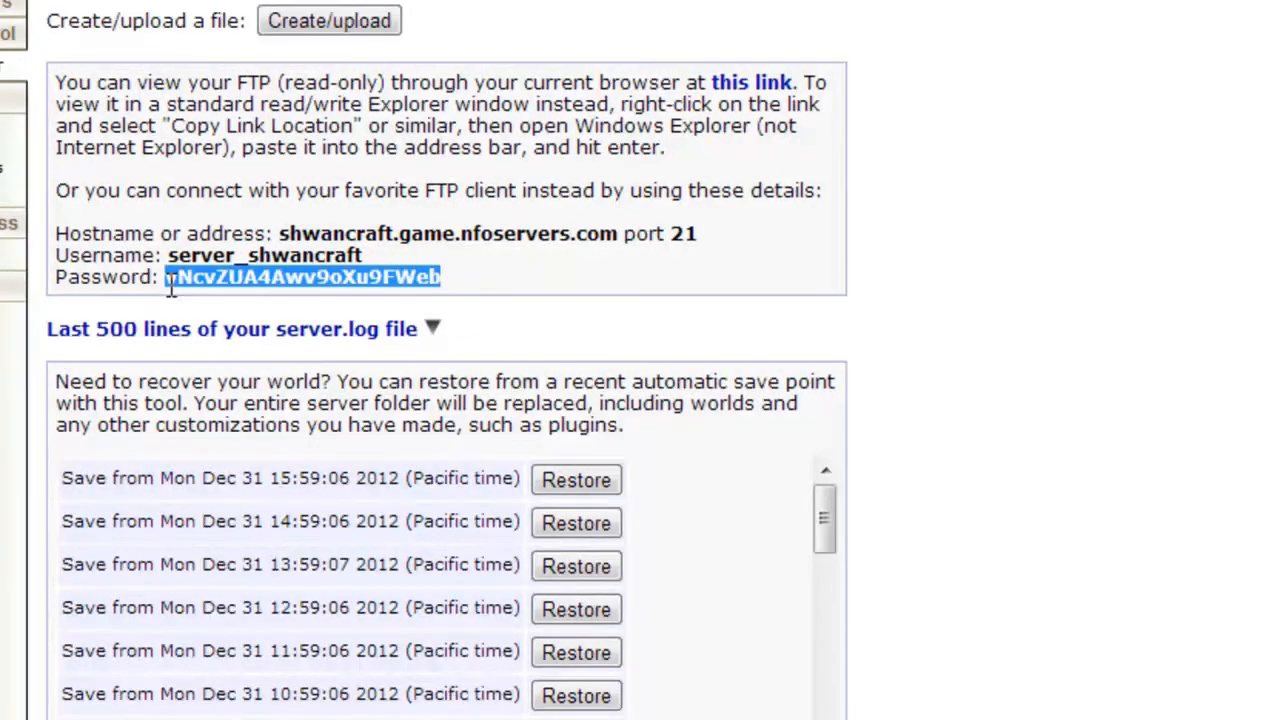
pyautogui.hotkey('alt', 'Tab')
pyautogui.moveTo(905, 366); pyautogui.dragTo(738, 374)
pyautogui.hotkey('ctrl', 'v')
pyautogui.click(705, 656)
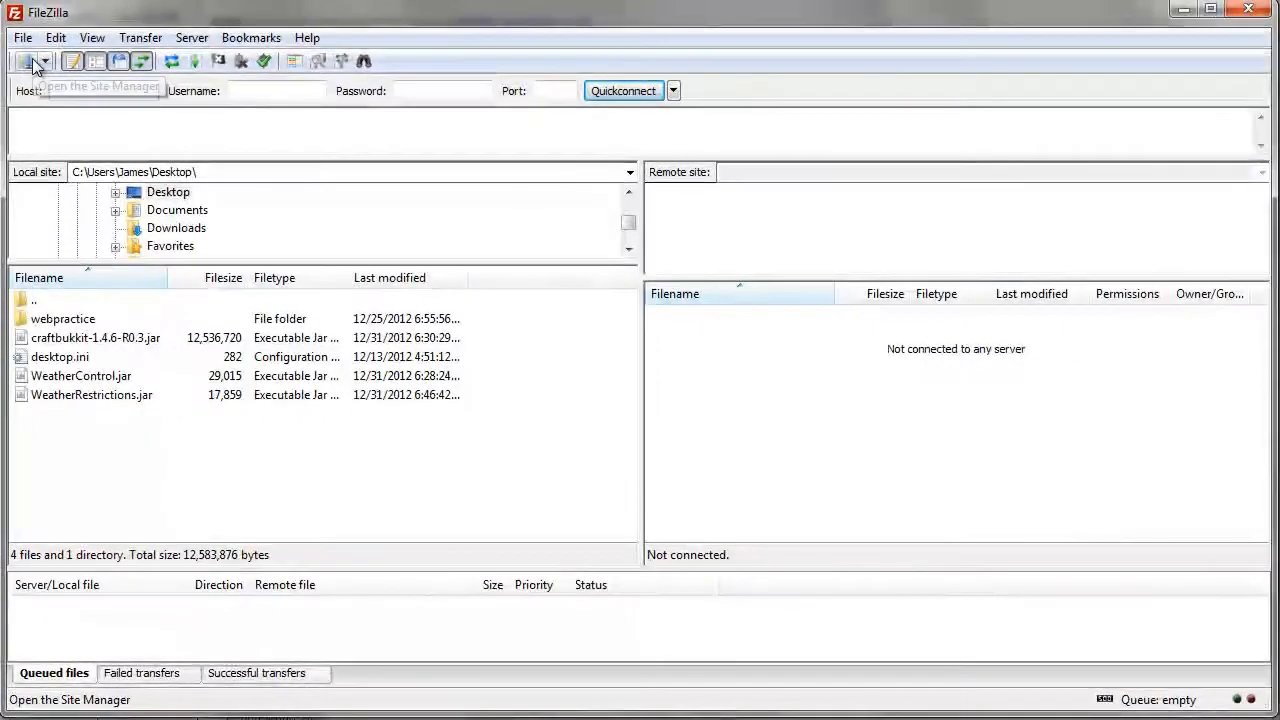
# Step: Check the saved tragicservers entry in the Site Manager, then connect to that site
pyautogui.click(31, 62)
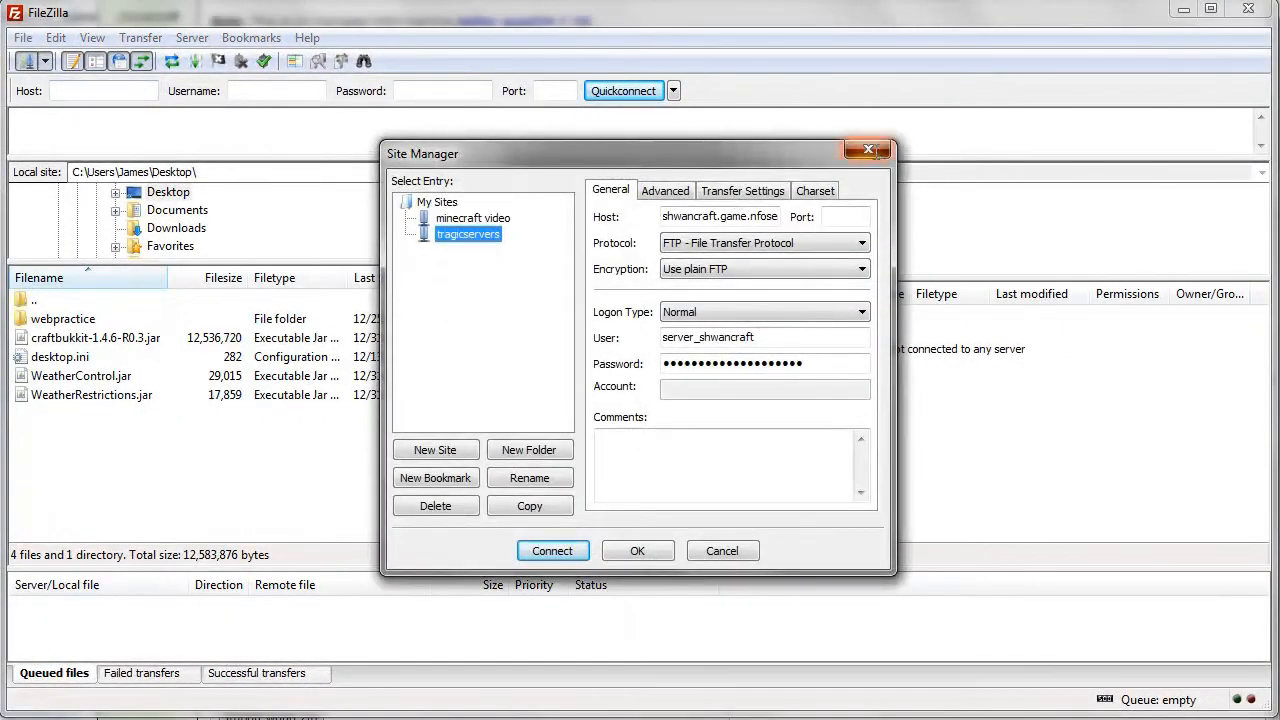
pyautogui.click(868, 149)
pyautogui.click(45, 61)
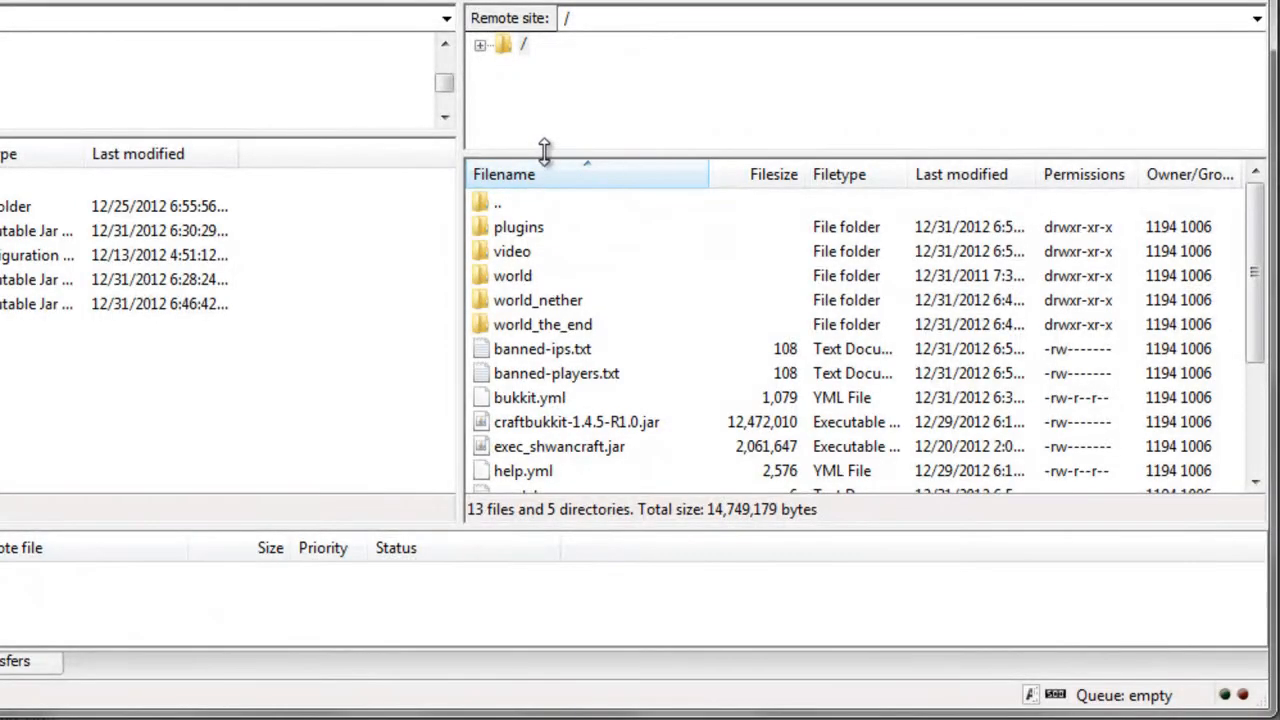
# Step: Examine the files and folders in the server's root directory and the files in the local Desktop folder
pyautogui.click(591, 305)
pyautogui.scroll(-3, 575, 290)
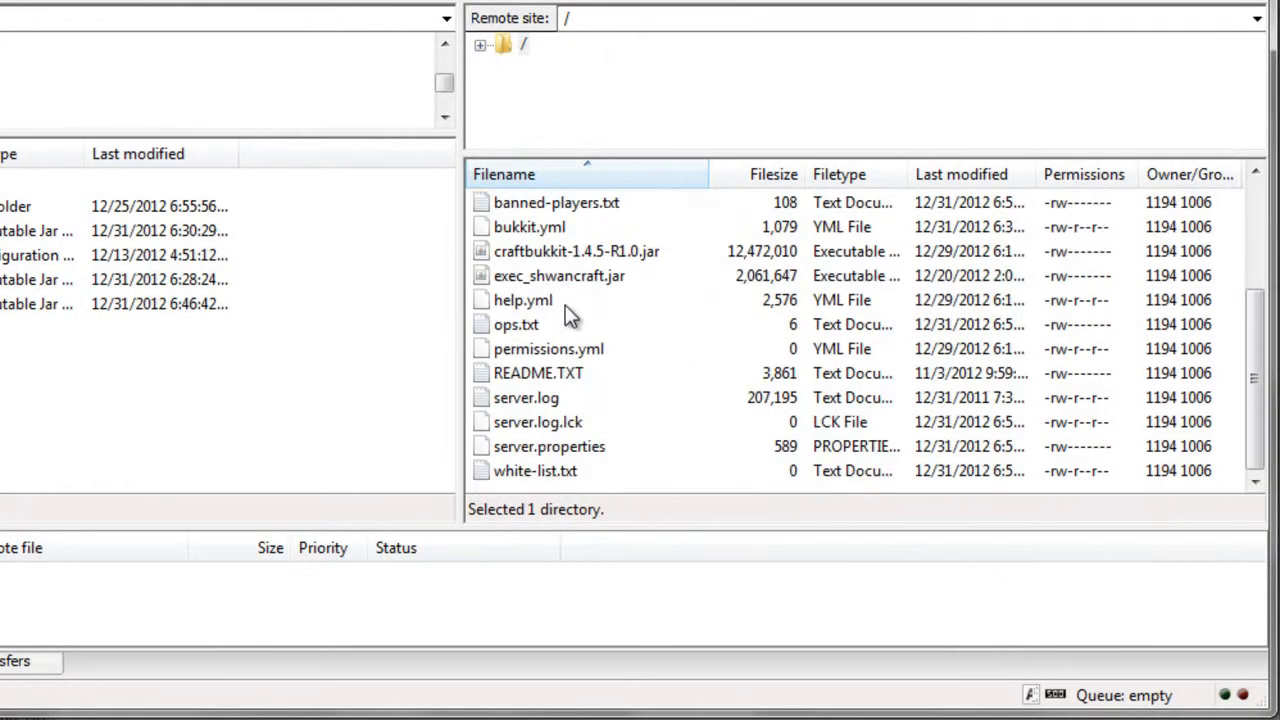
pyautogui.scroll(1, 571, 300)
pyautogui.scroll(-1, 571, 265)
pyautogui.scroll(3, 560, 270)
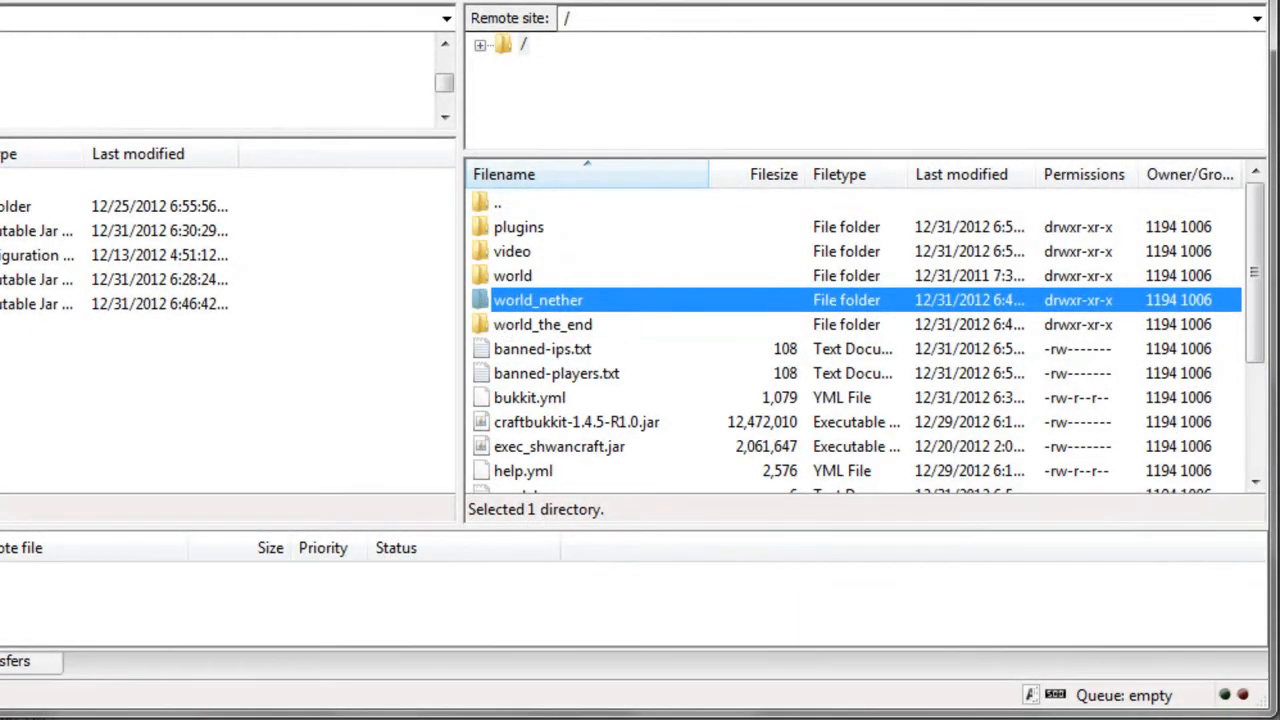
pyautogui.moveTo(442, 85)
pyautogui.mouseDown()
pyautogui.moveTo(449, 100)
pyautogui.moveTo(443, 63)
pyautogui.moveTo(440, 83)
pyautogui.mouseUp()
pyautogui.click(80, 375)
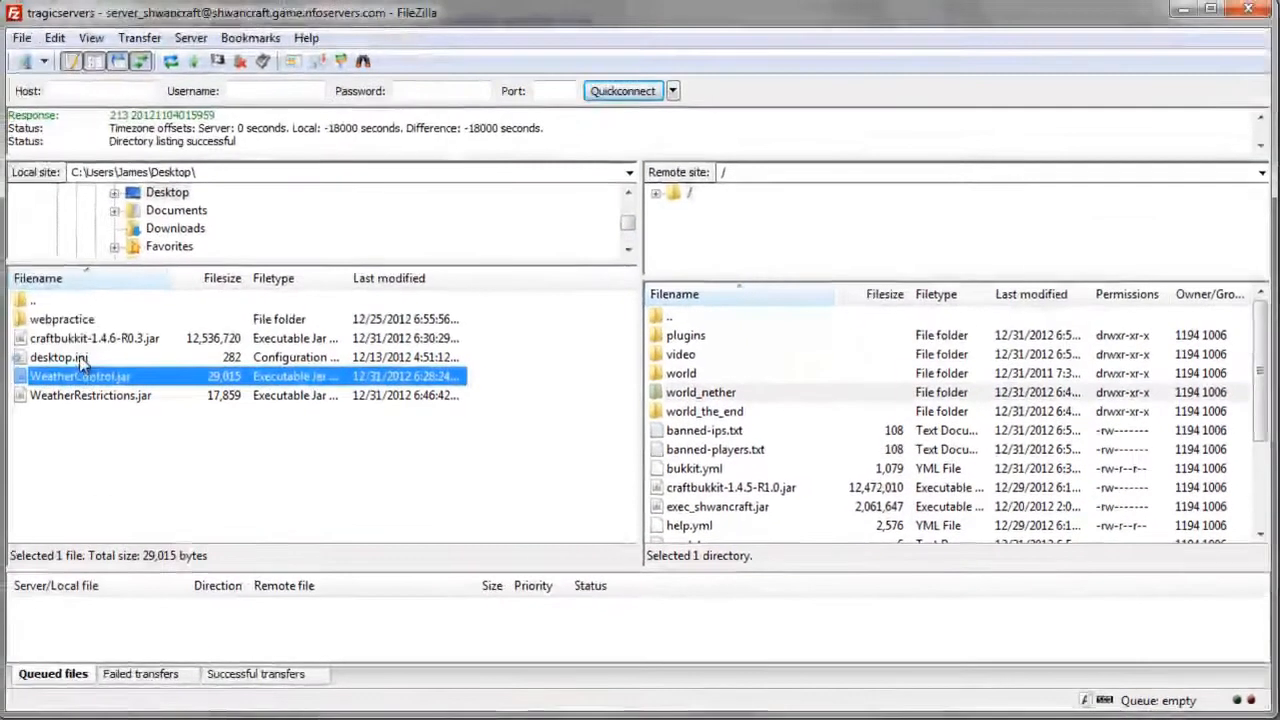
pyautogui.click(80, 342)
pyautogui.click(73, 379)
pyautogui.click(73, 390)
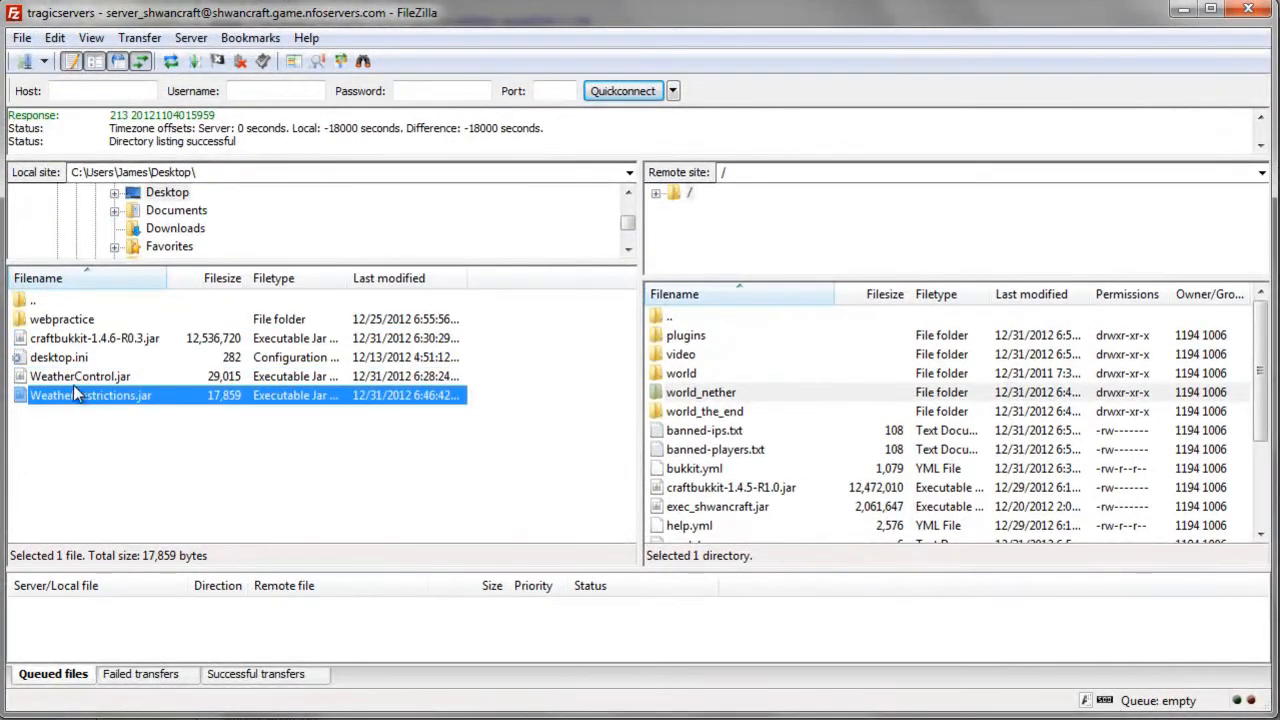
pyautogui.click(157, 465)
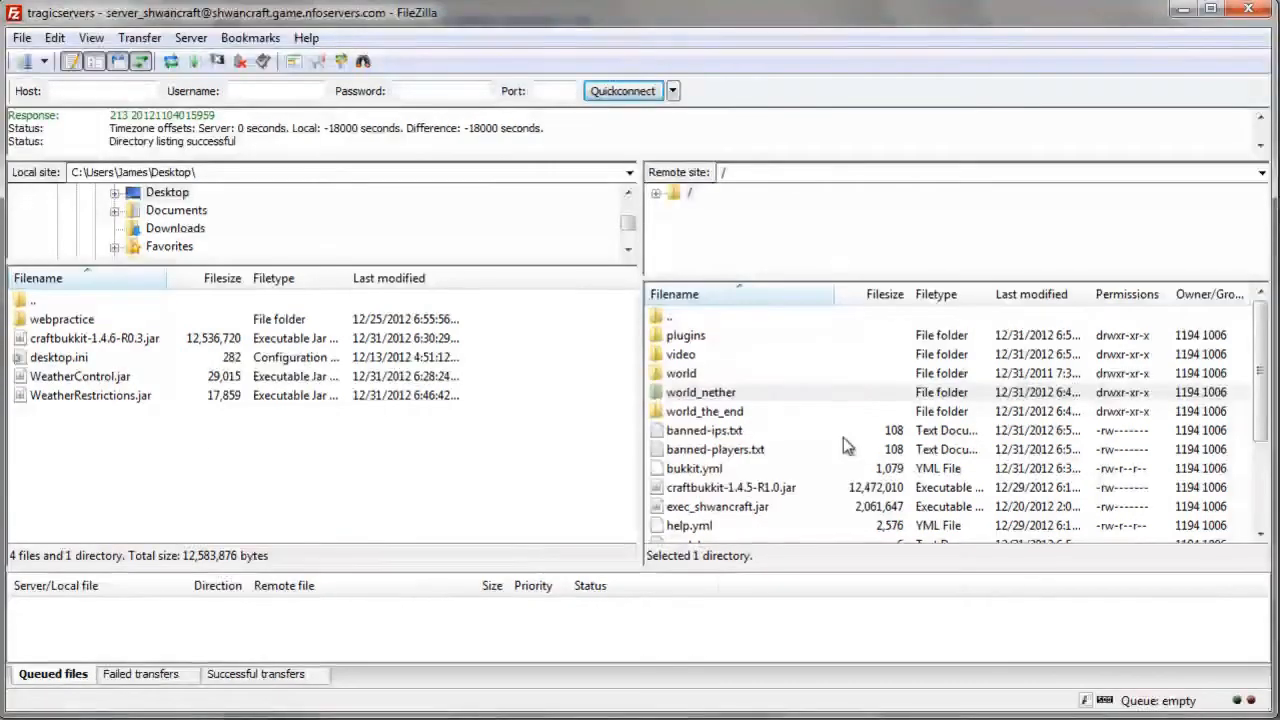
# Step: Look through the server's root configuration files and review the file actions available for ops.txt
pyautogui.click(735, 413)
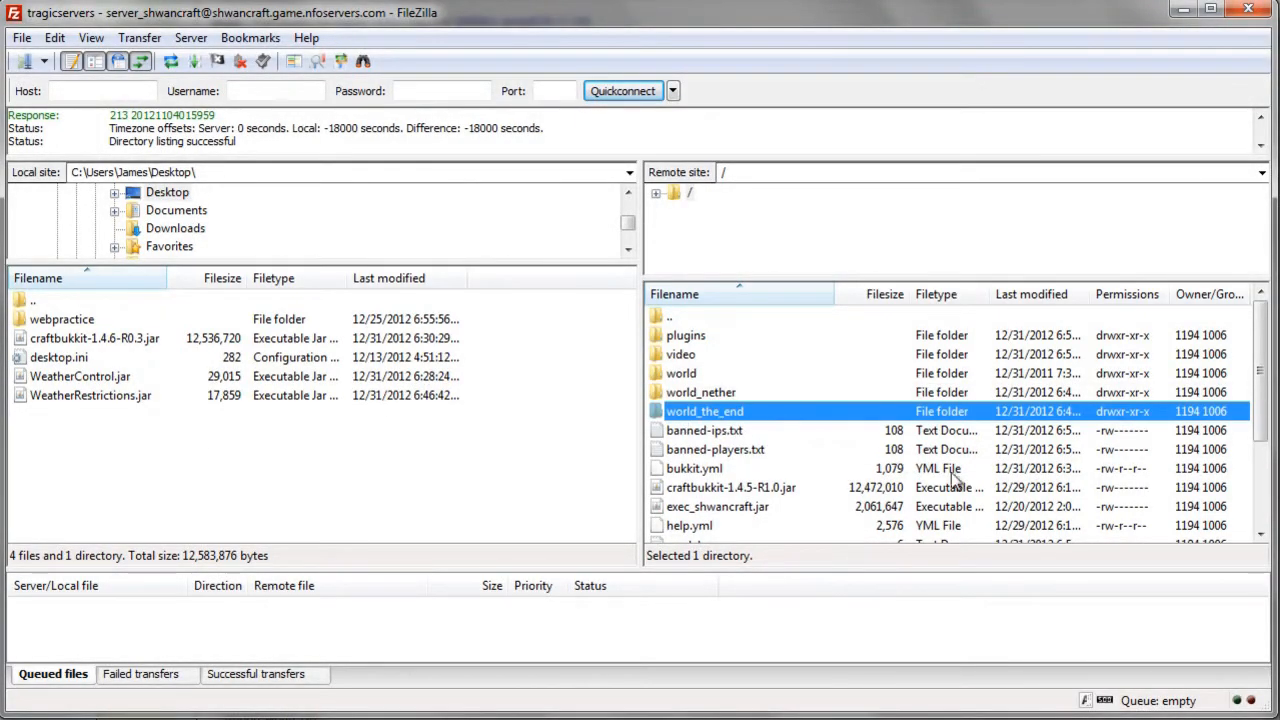
pyautogui.click(755, 456)
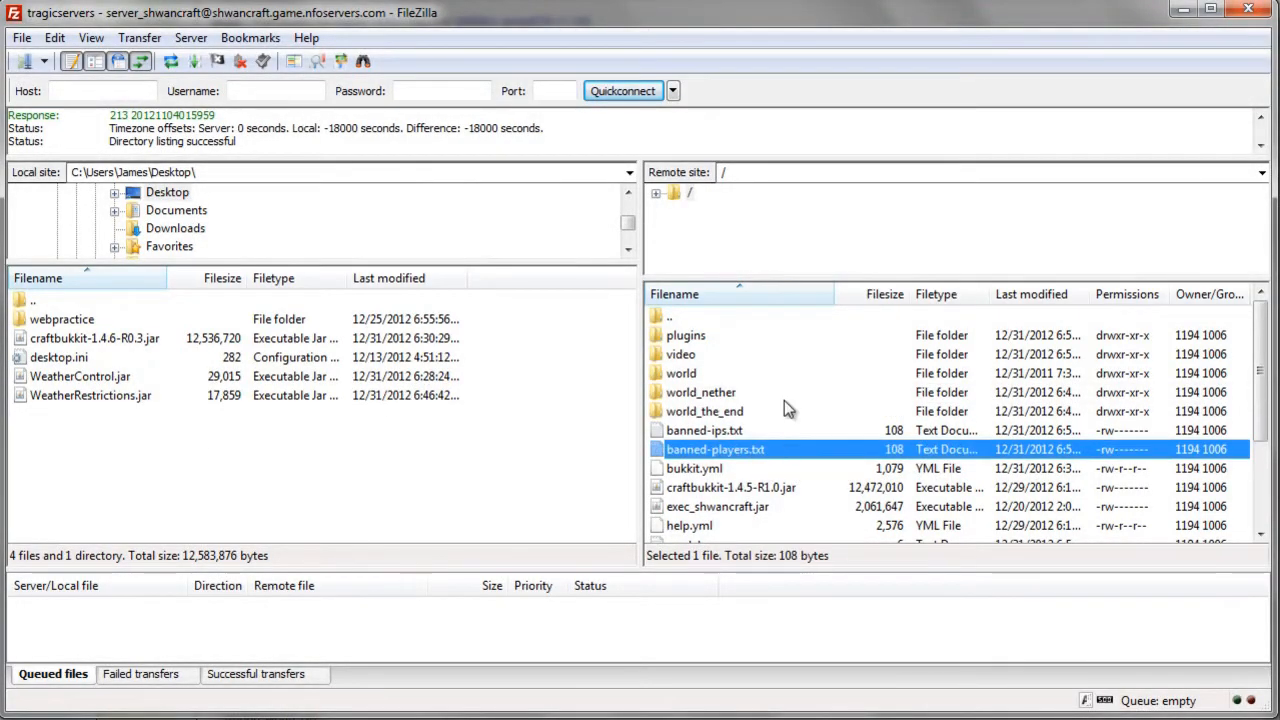
pyautogui.scroll(-2, 784, 400)
pyautogui.click(735, 432)
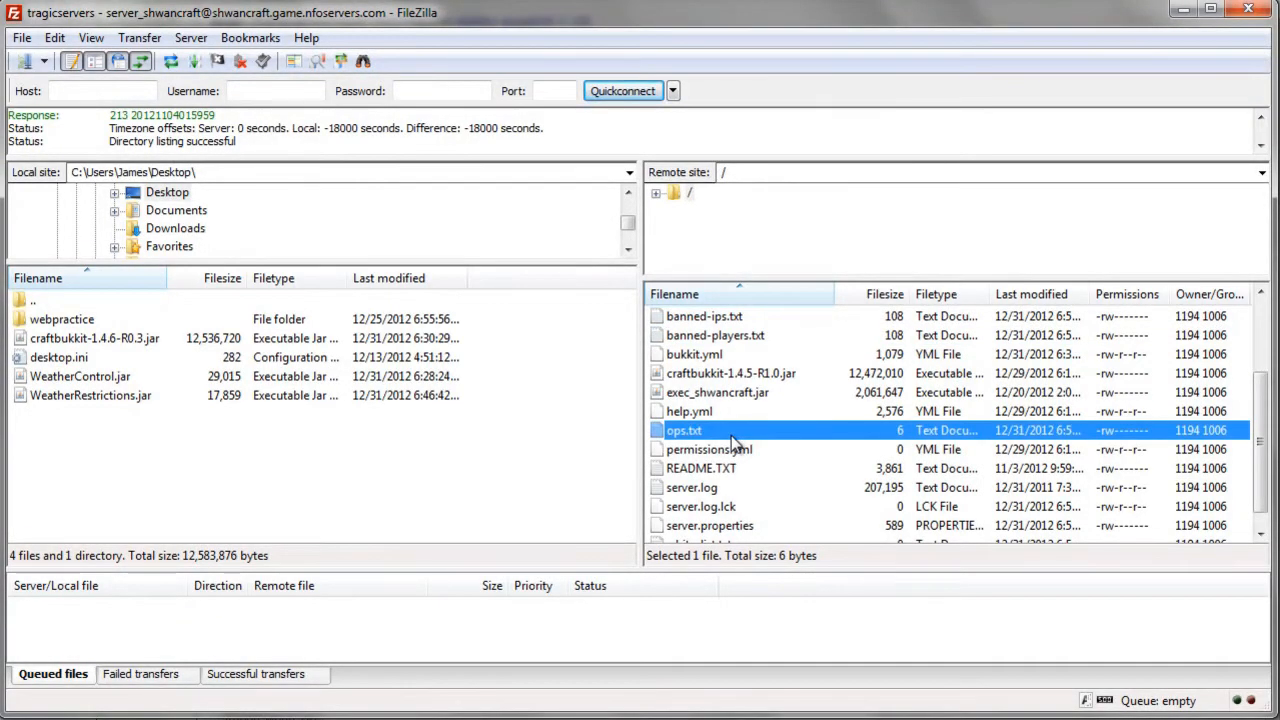
pyautogui.click(700, 447)
pyautogui.click(701, 433)
pyautogui.rightClick(703, 434)
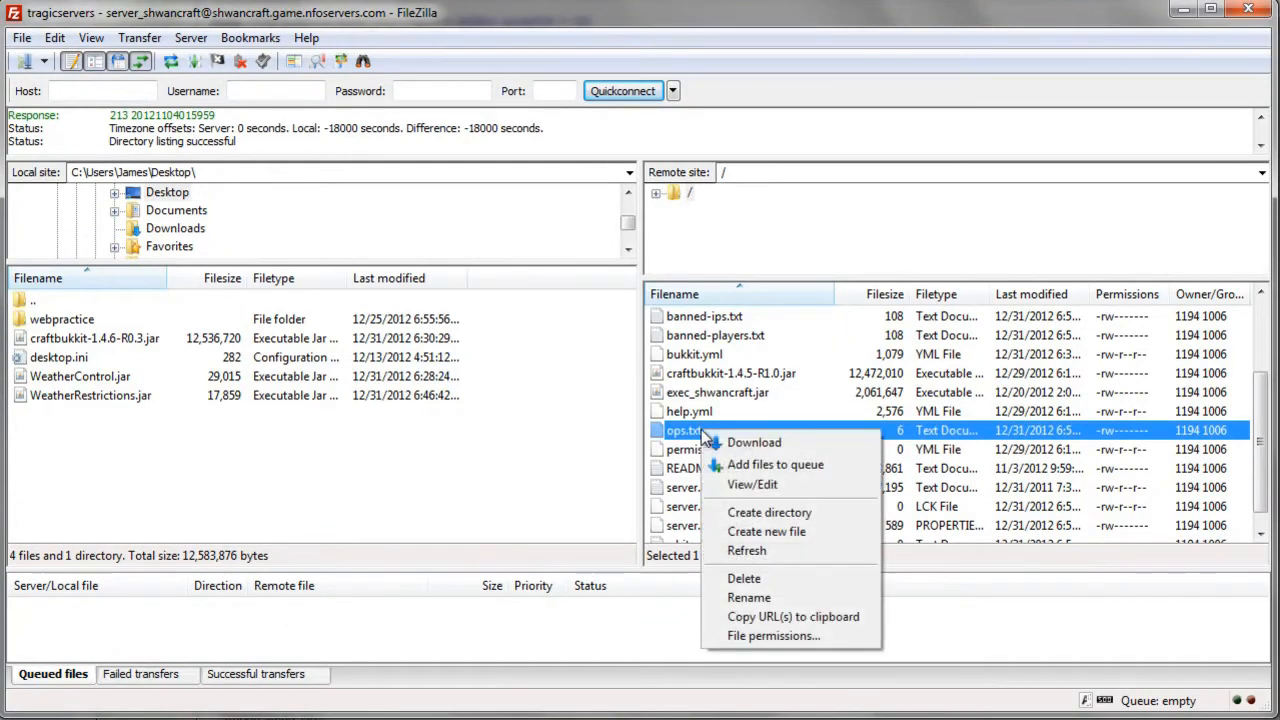
pyautogui.click(686, 428)
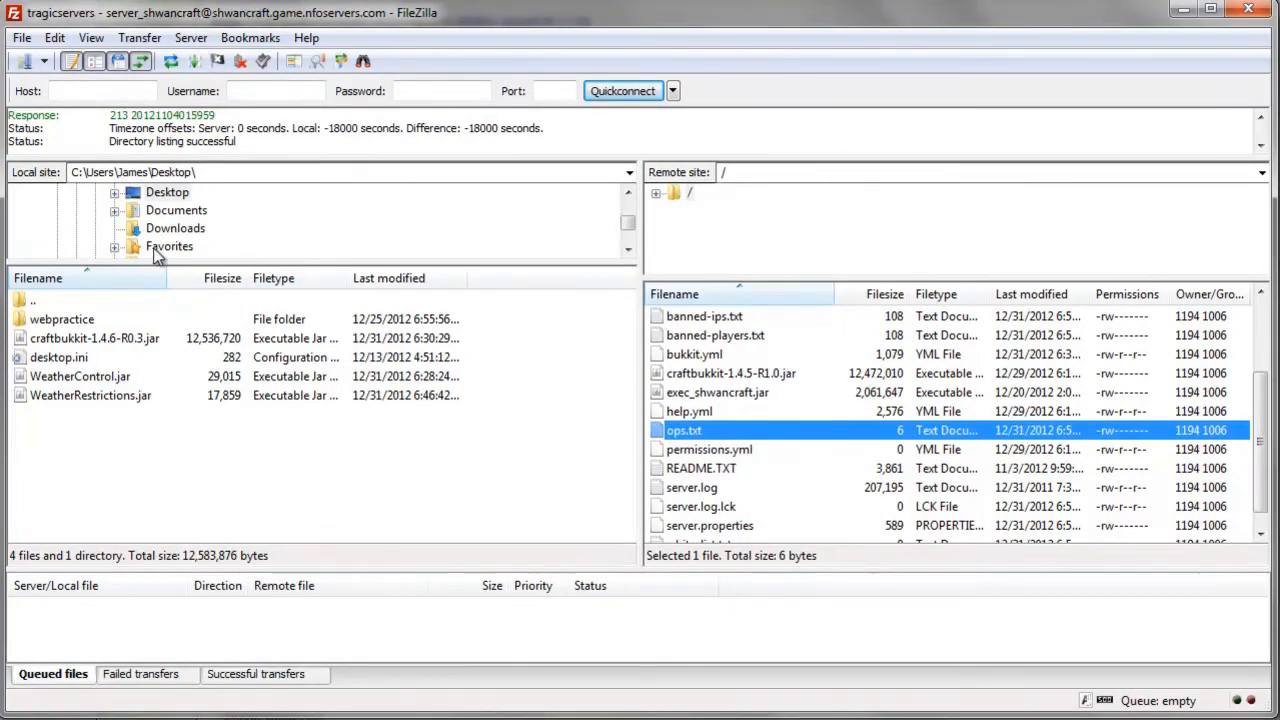
# Step: Download ops.txt from the server to the local Desktop folder and move the downloaded copy to the Recycle Bin
pyautogui.doubleClick(710, 436)
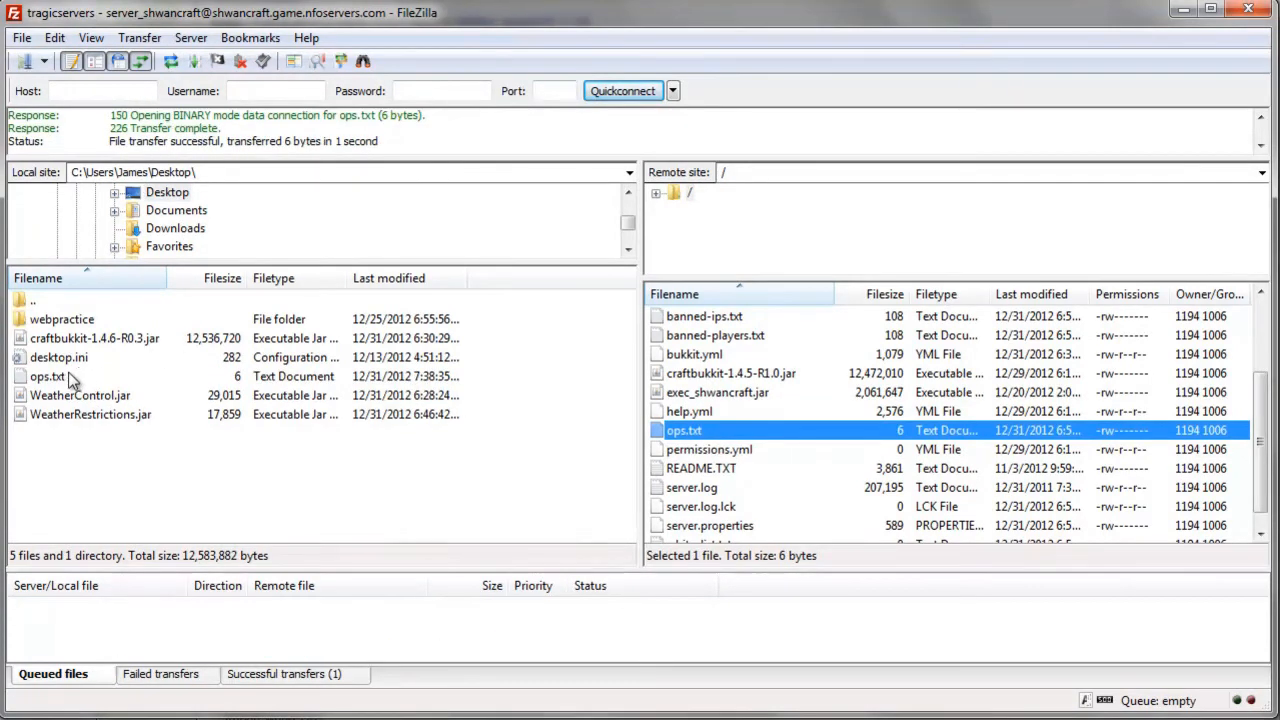
pyautogui.click(72, 378)
pyautogui.press('Delete')
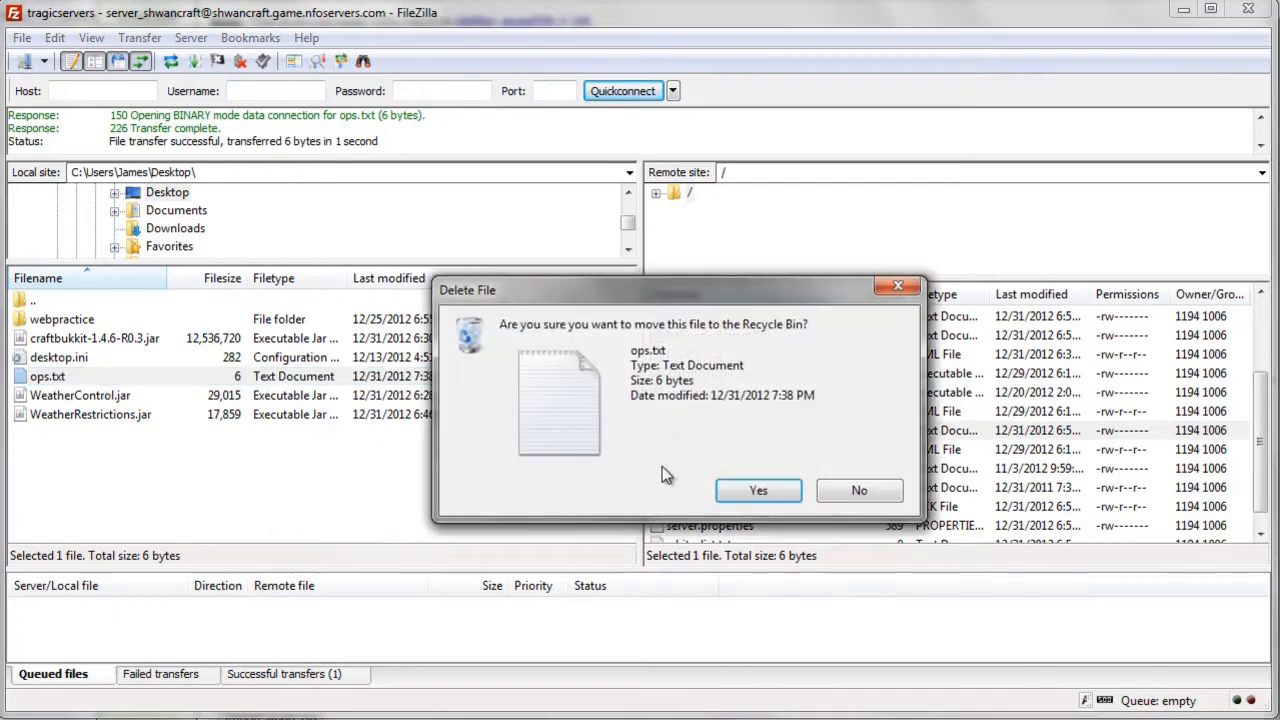
pyautogui.click(757, 488)
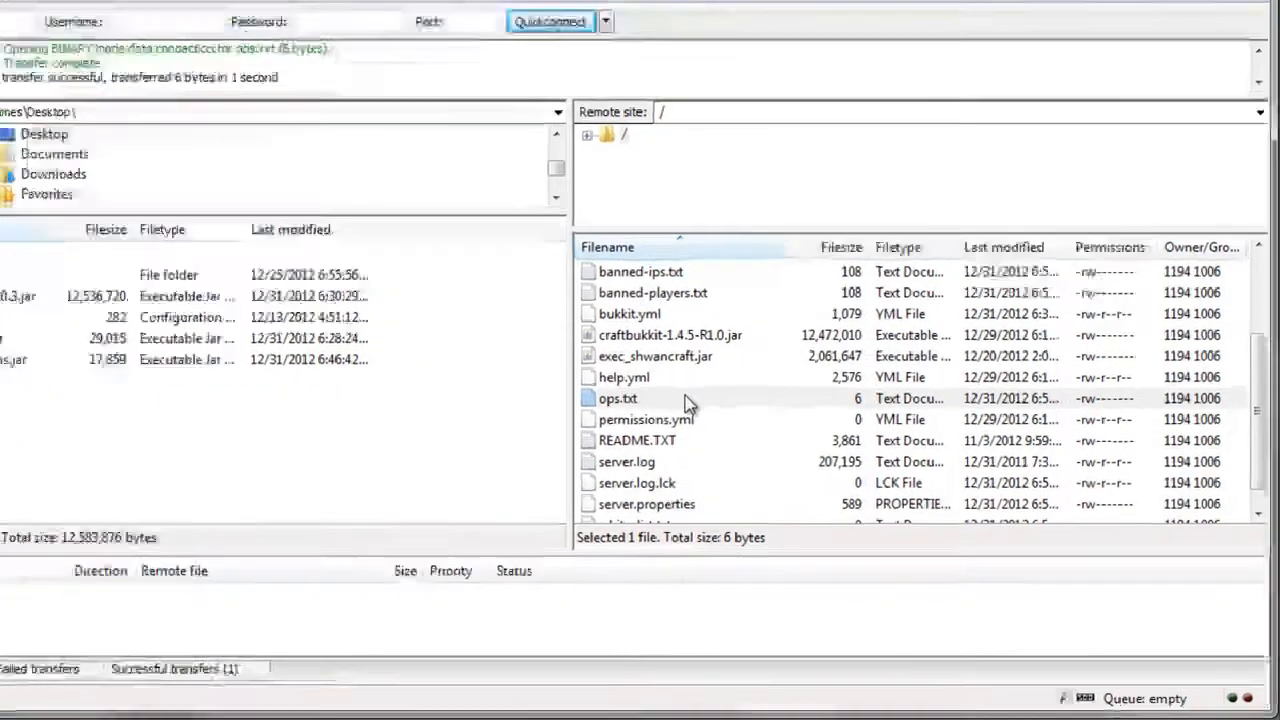
# Step: Remove the second operator line from the server's ops.txt and upload the edited file back to the server
pyautogui.rightClick(744, 430)
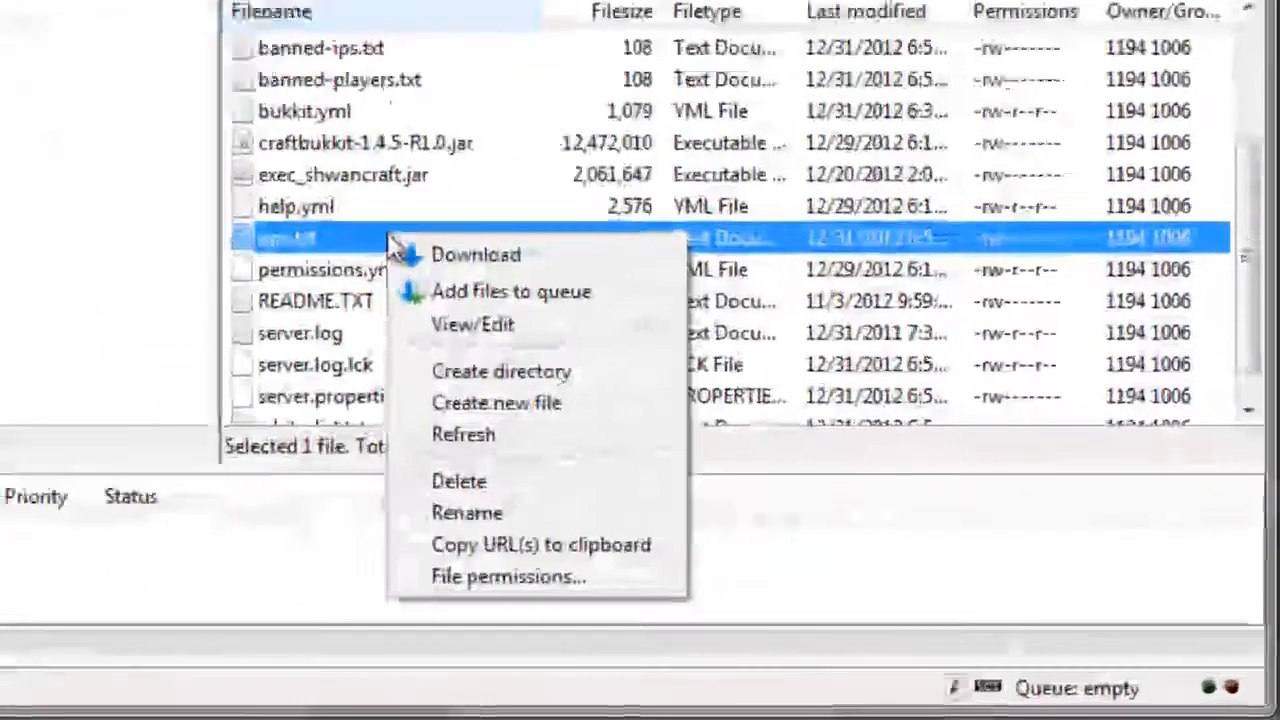
pyautogui.click(405, 299)
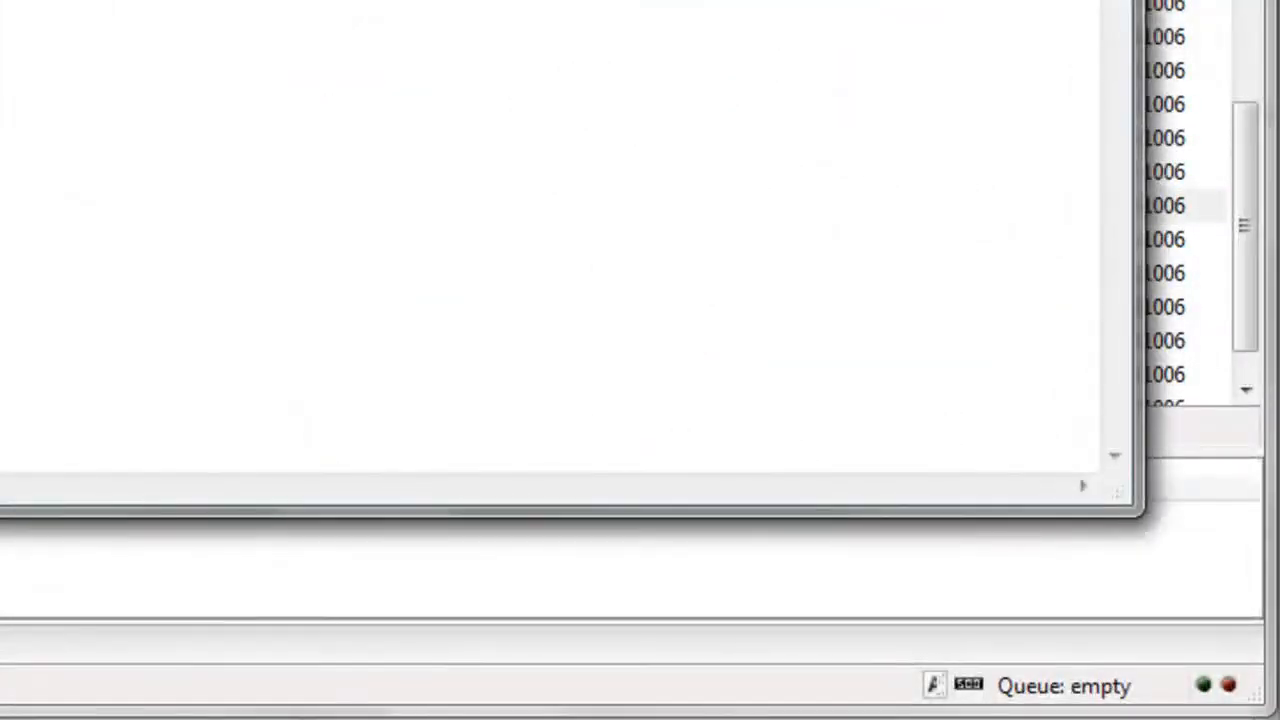
pyautogui.moveTo(640, 0); pyautogui.dragTo(498, 0)
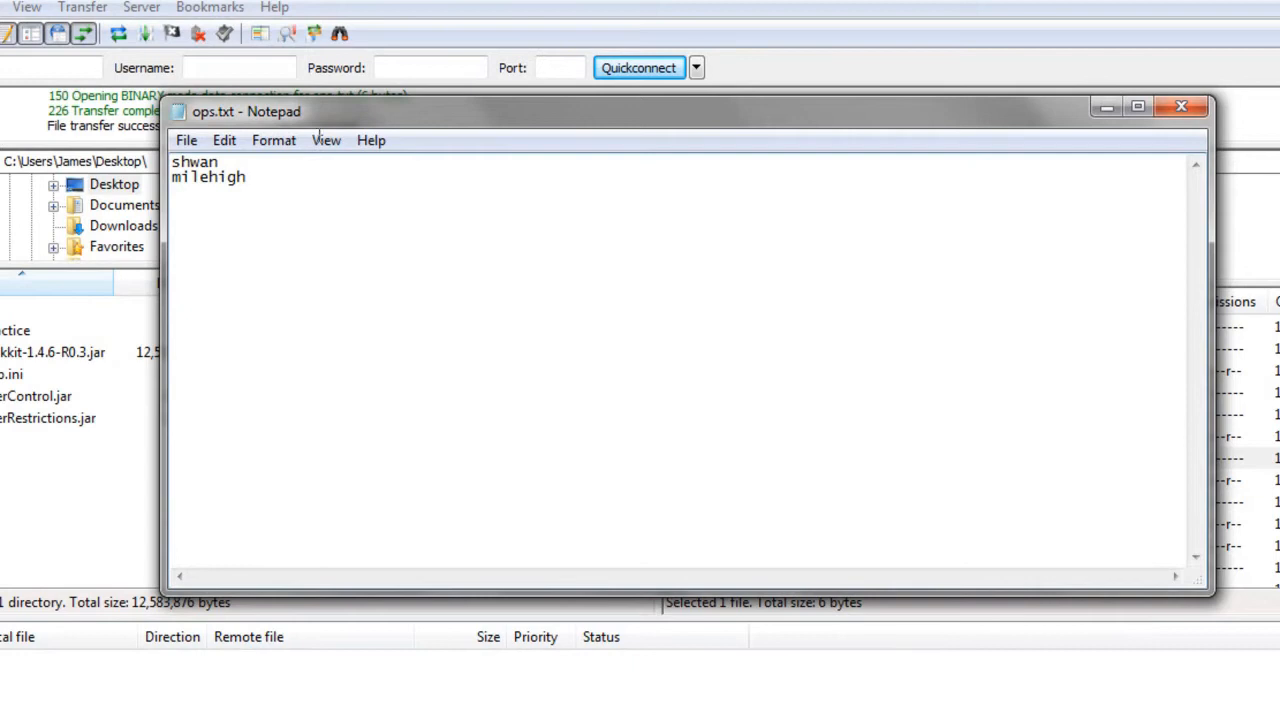
pyautogui.moveTo(237, 200); pyautogui.dragTo(150, 180)
pyautogui.press('BackSpace')
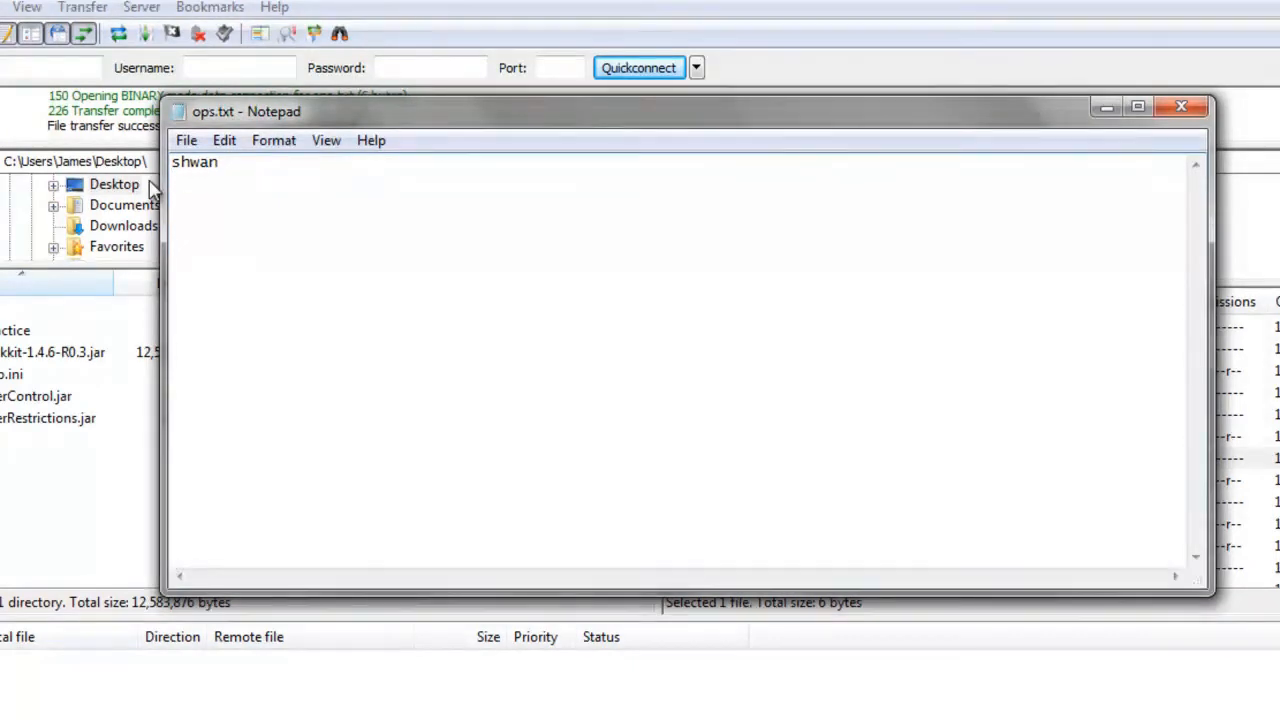
pyautogui.press('BackSpace')
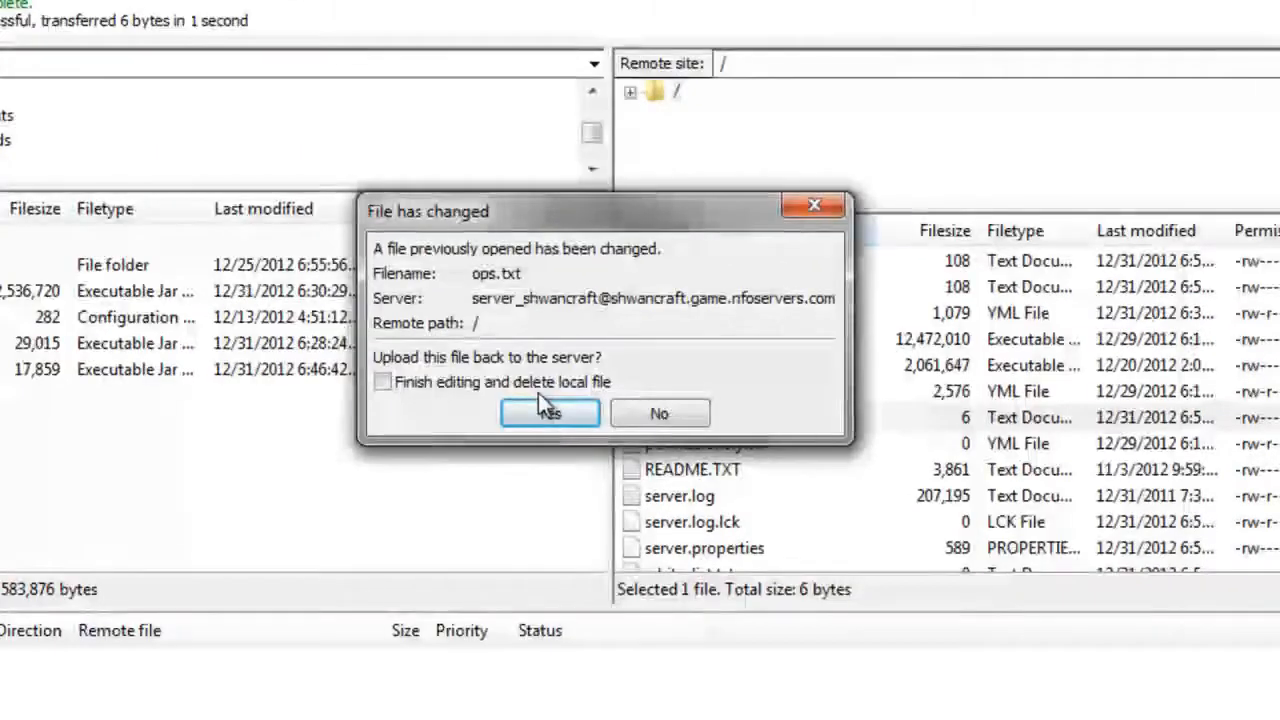
pyautogui.click(545, 411)
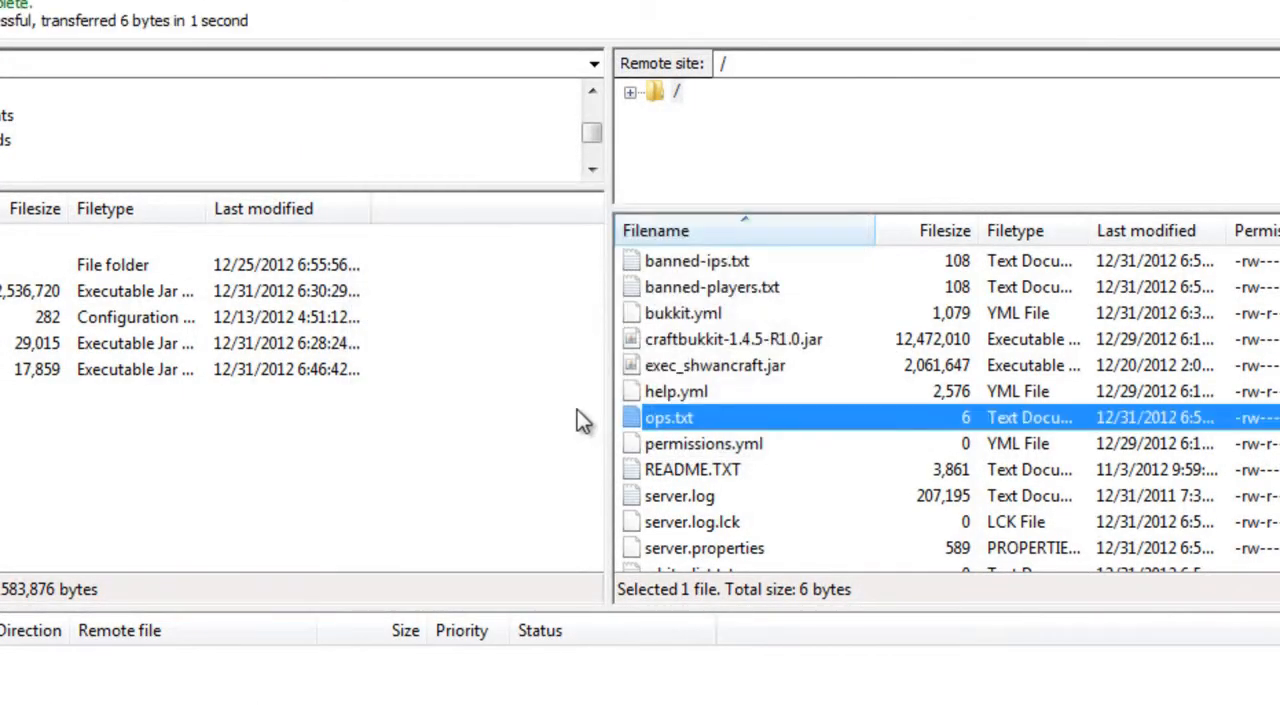
# Step: View the server's ops.txt again, discarding the local file and downloading it anew, and close it after checking its contents
pyautogui.rightClick(733, 425)
pyautogui.click(785, 500)
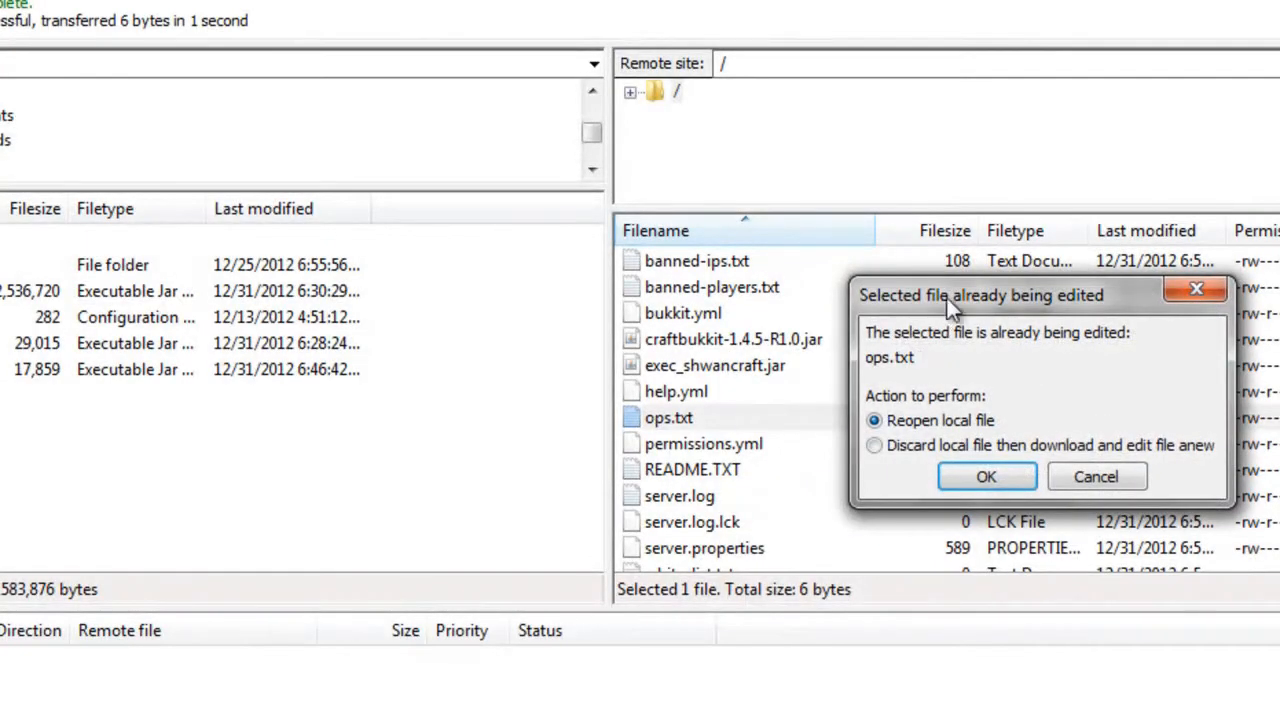
pyautogui.moveTo(948, 301); pyautogui.dragTo(905, 239)
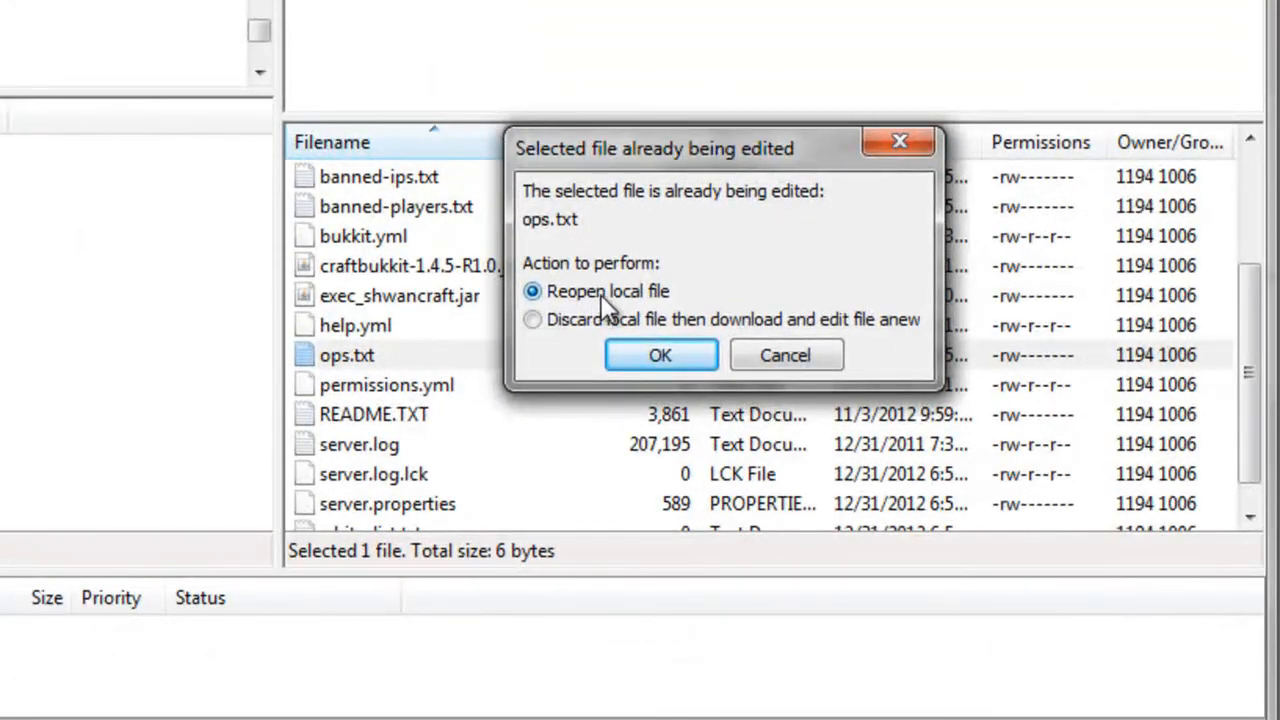
pyautogui.click(588, 325)
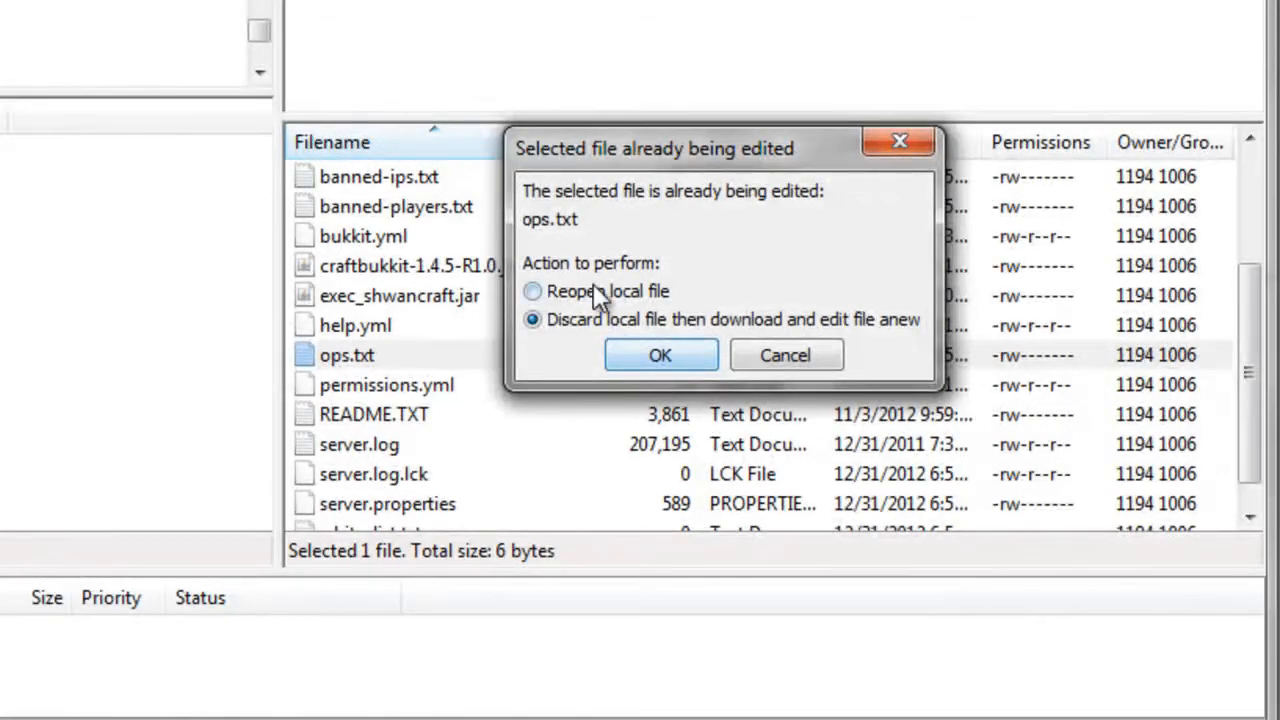
pyautogui.click(703, 351)
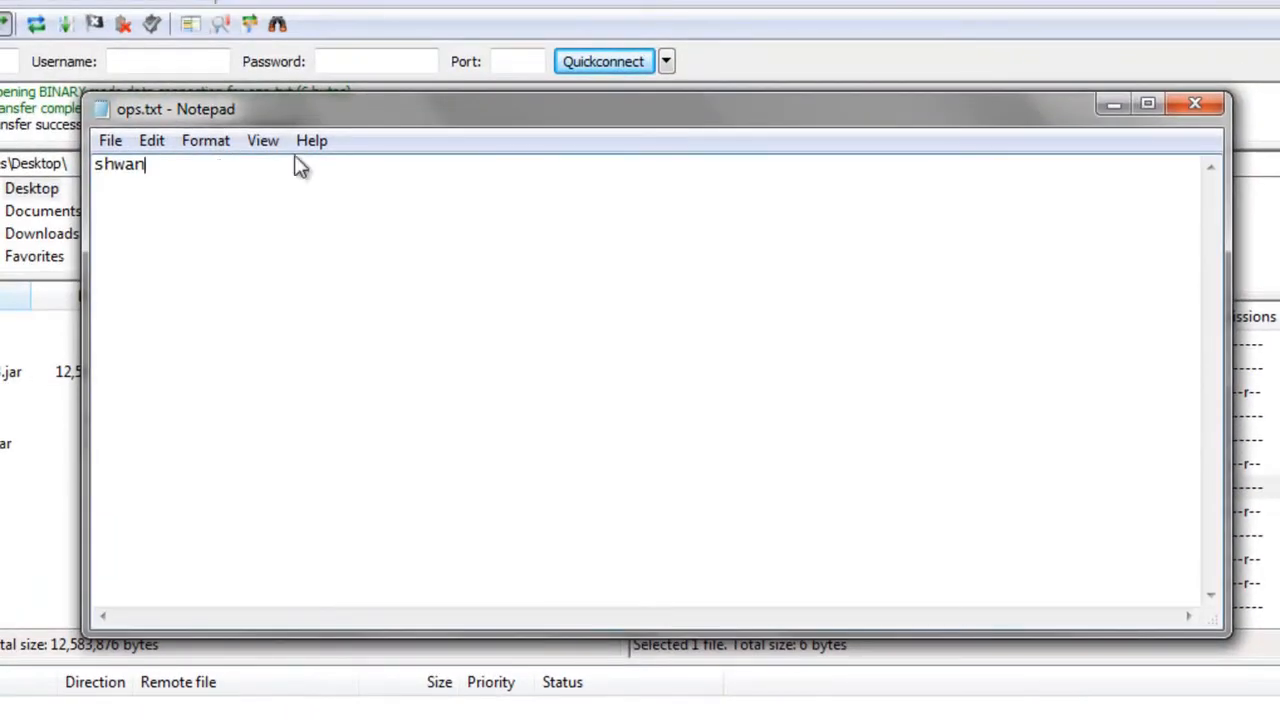
pyautogui.click(1194, 104)
# Step: Download ops.txt anew once more, check for stray characters after the remaining operator name, and close the file
pyautogui.rightClick(772, 492)
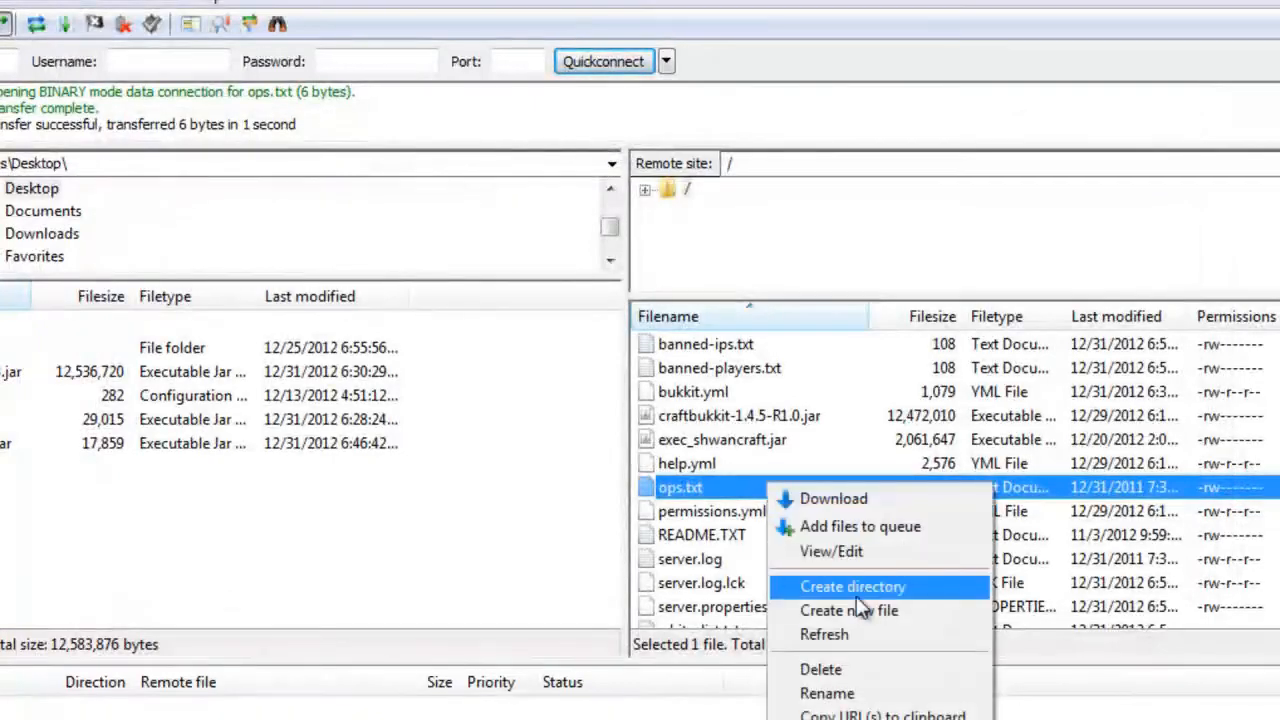
pyautogui.click(842, 553)
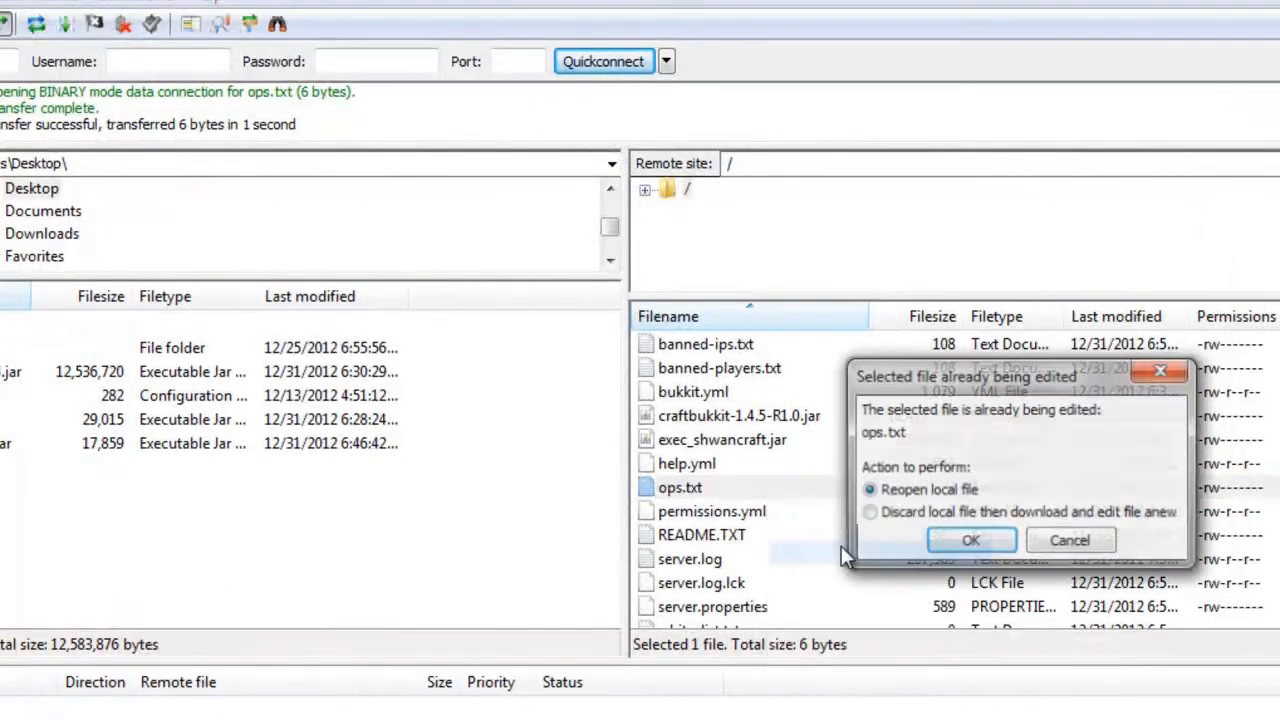
pyautogui.click(918, 522)
pyautogui.click(985, 543)
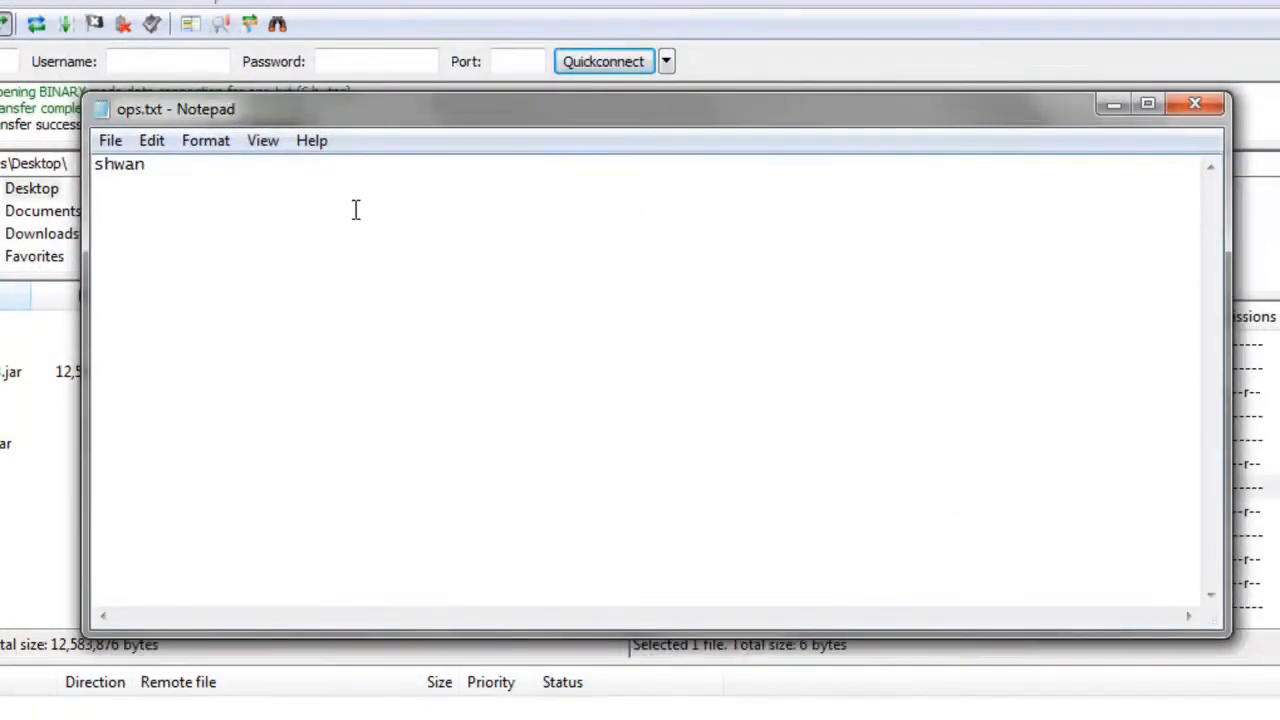
pyautogui.click(354, 208)
pyautogui.press('BackSpace')
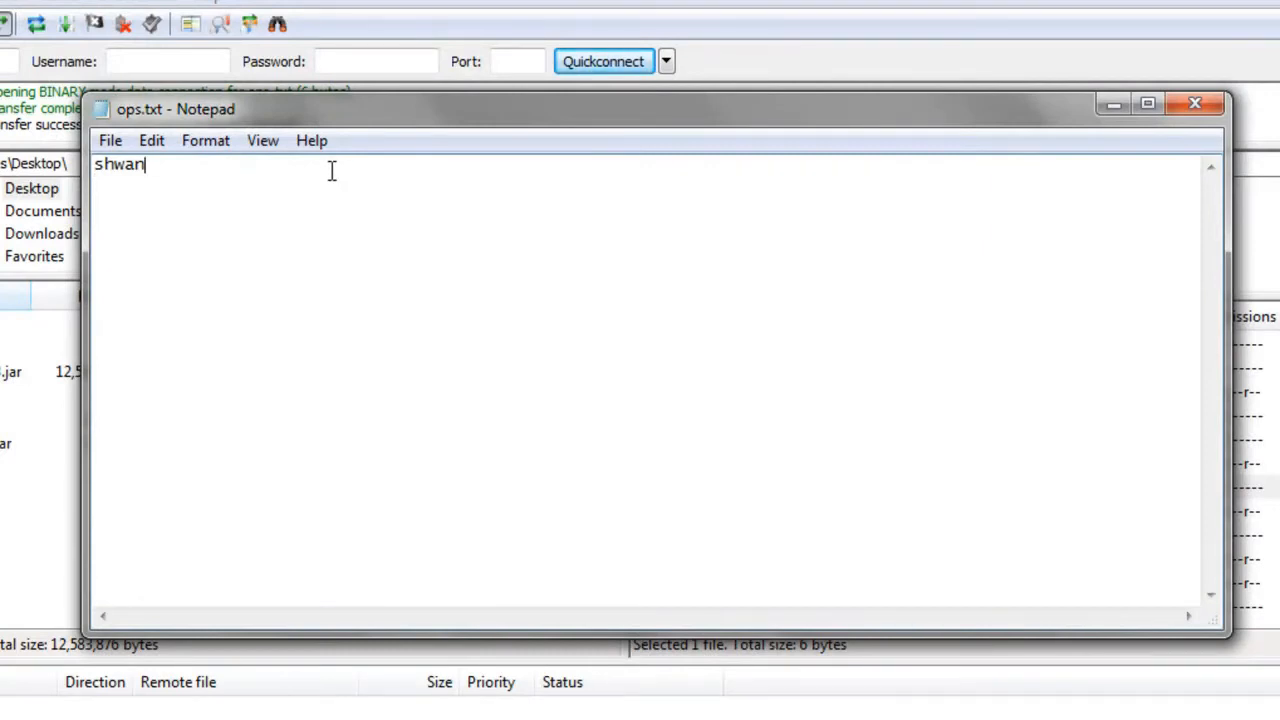
pyautogui.click(1200, 105)
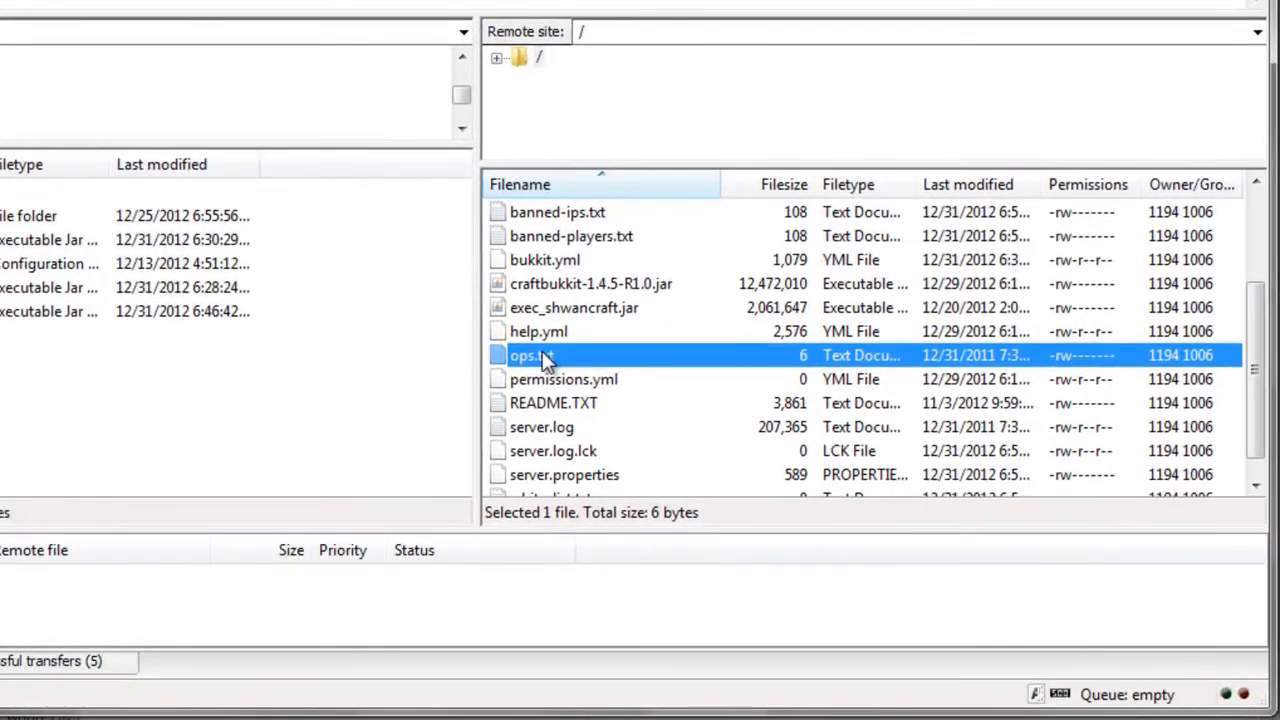
# Step: Examine help.yml, bukkit.yml, ops.txt and craftbukkit-1.4.5-R1.0.jar in the server's root directory
pyautogui.click(565, 331)
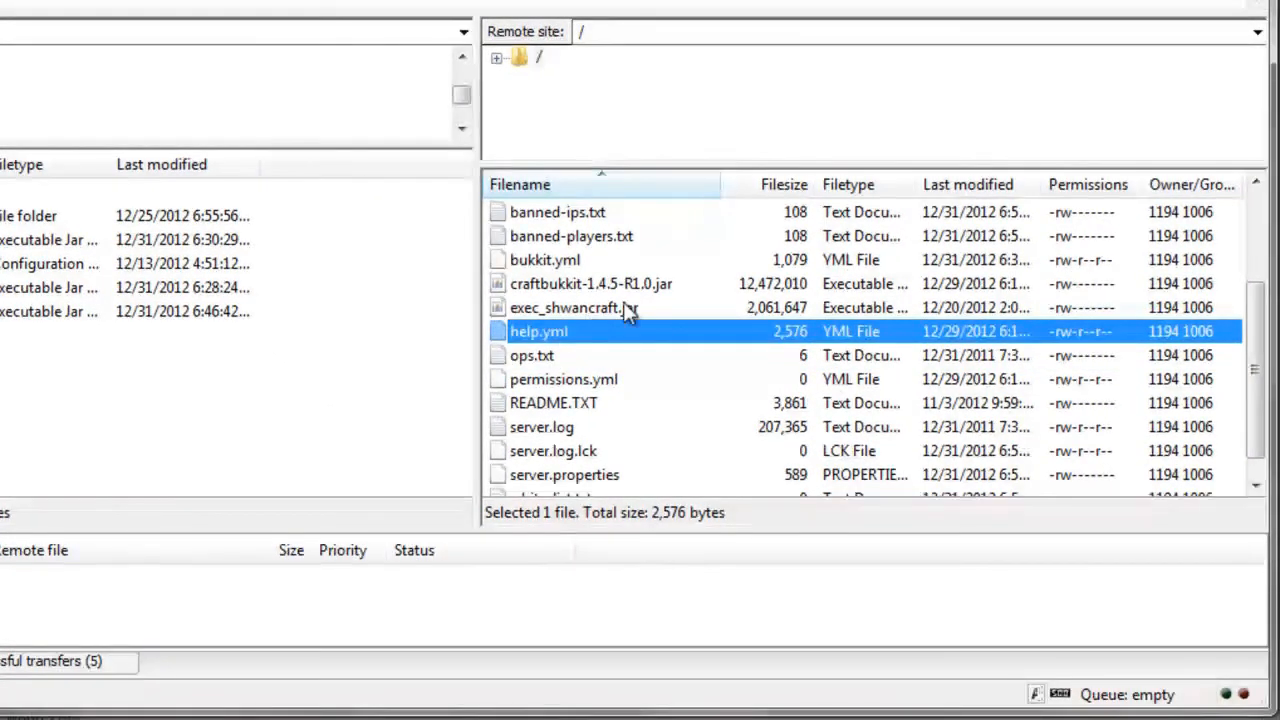
pyautogui.click(618, 254)
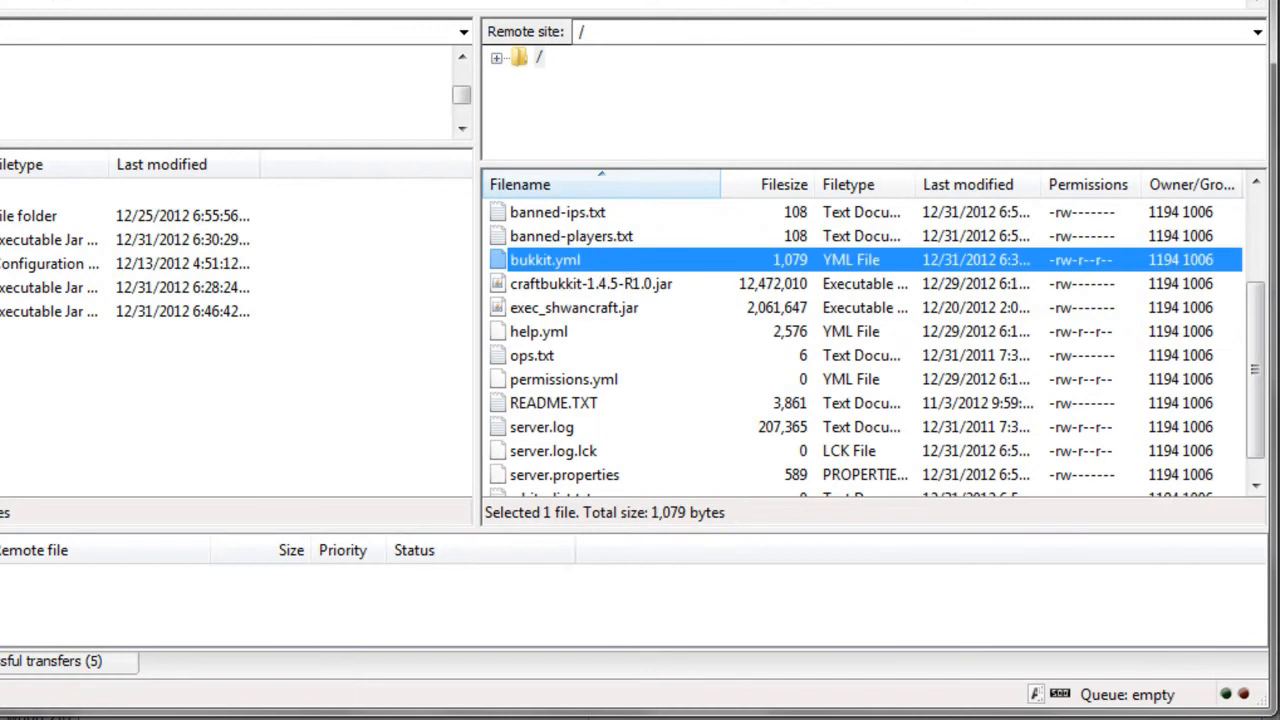
pyautogui.click(714, 355)
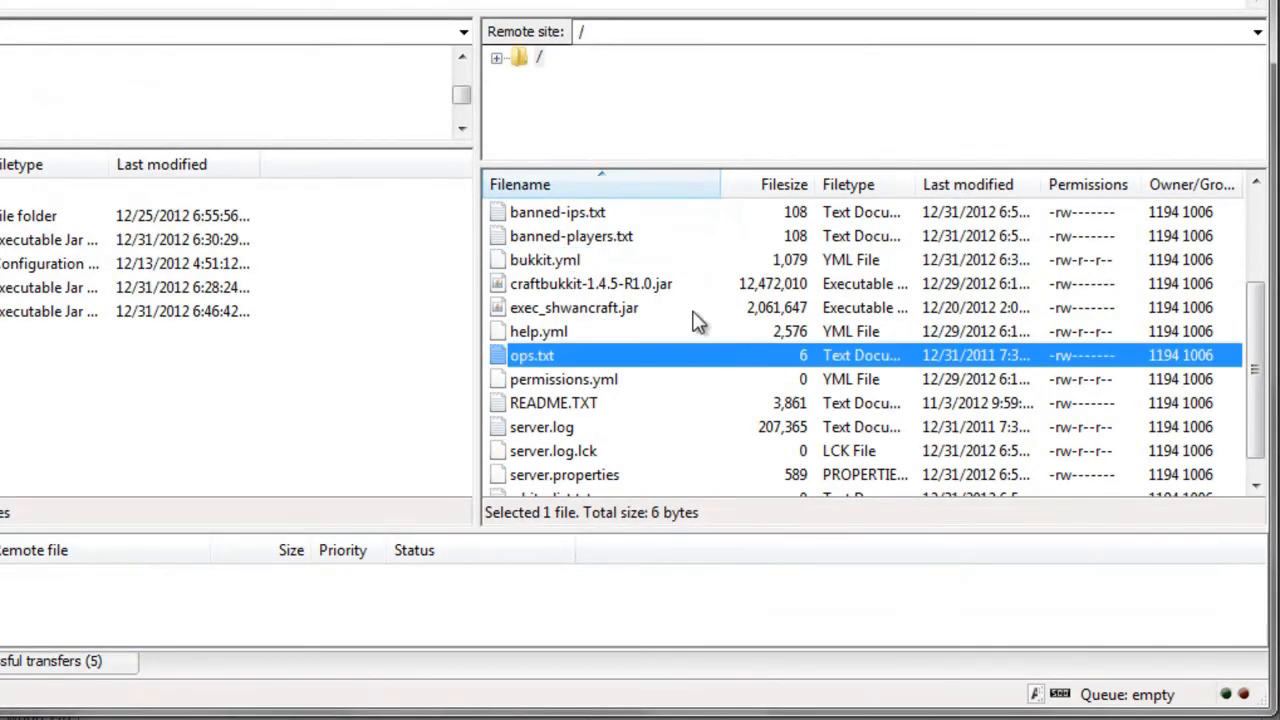
pyautogui.click(695, 310)
pyautogui.click(600, 284)
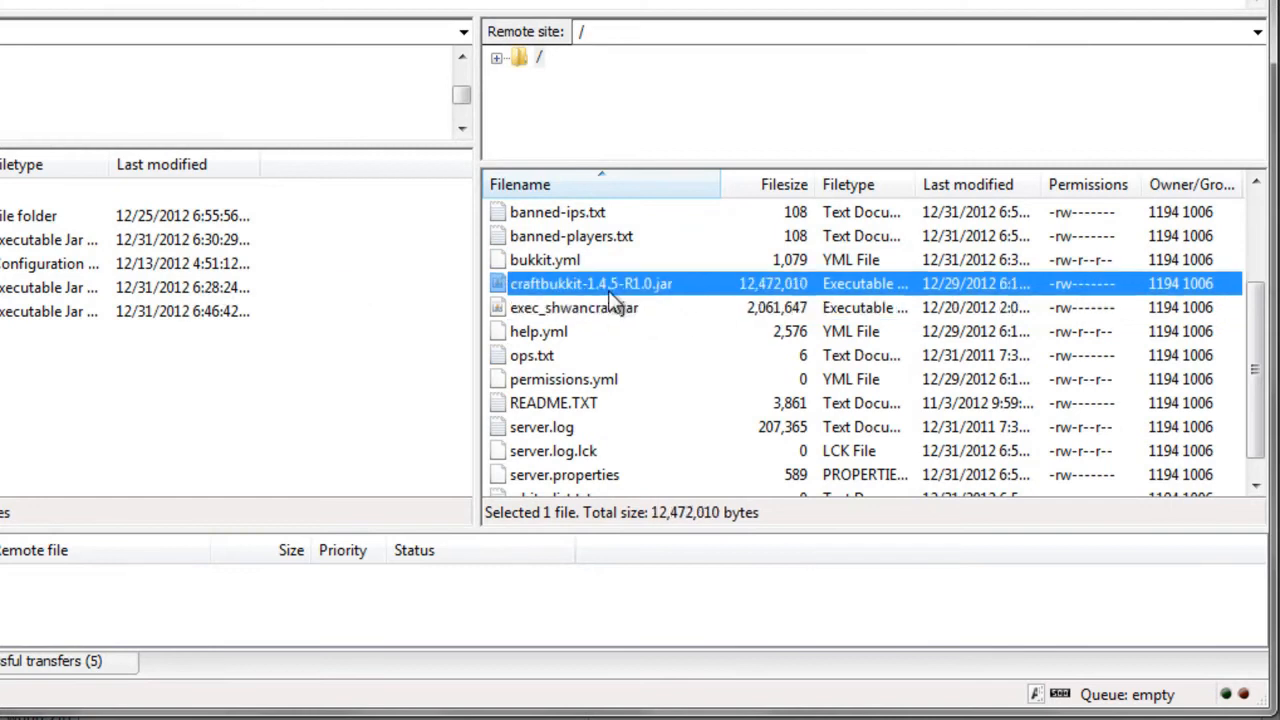
pyautogui.scroll(2, 610, 300)
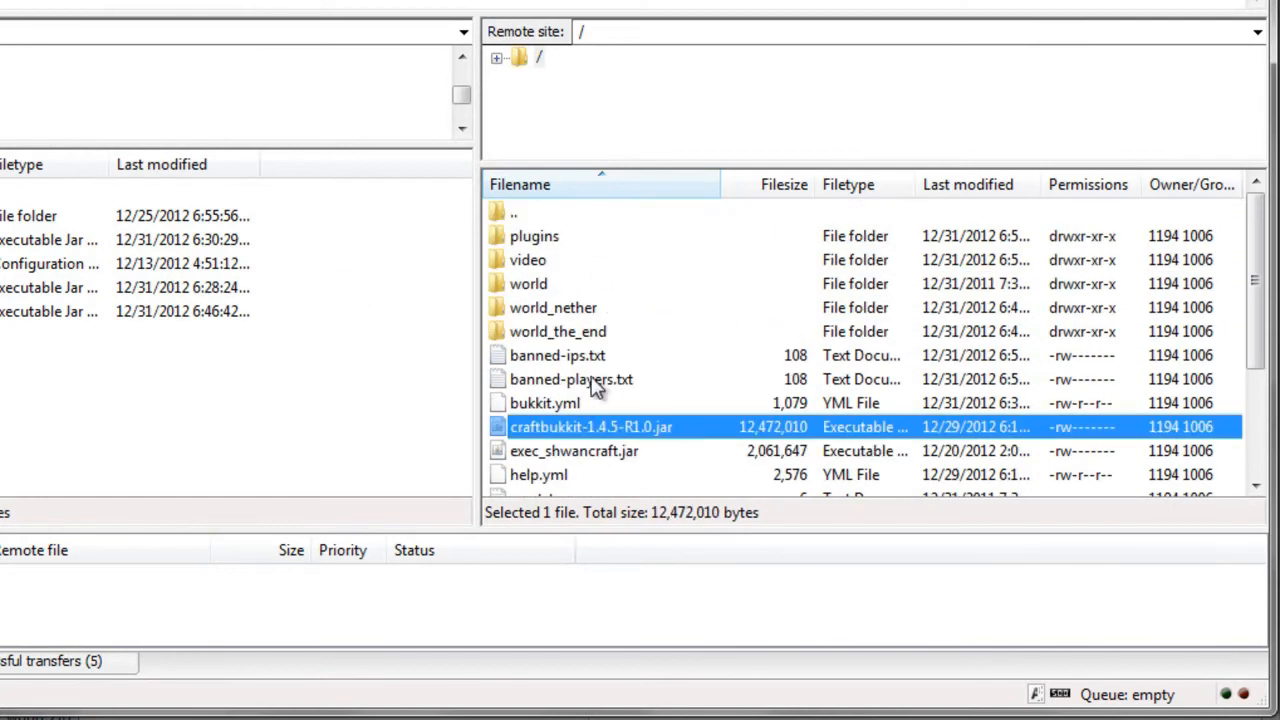
# Step: Examine the video and world folders, banned-players.txt, banned-ips.txt and craftbukkit-1.4.5-R1.0.jar in the server's root directory
pyautogui.click(553, 269)
pyautogui.click(542, 283)
pyautogui.click(588, 311)
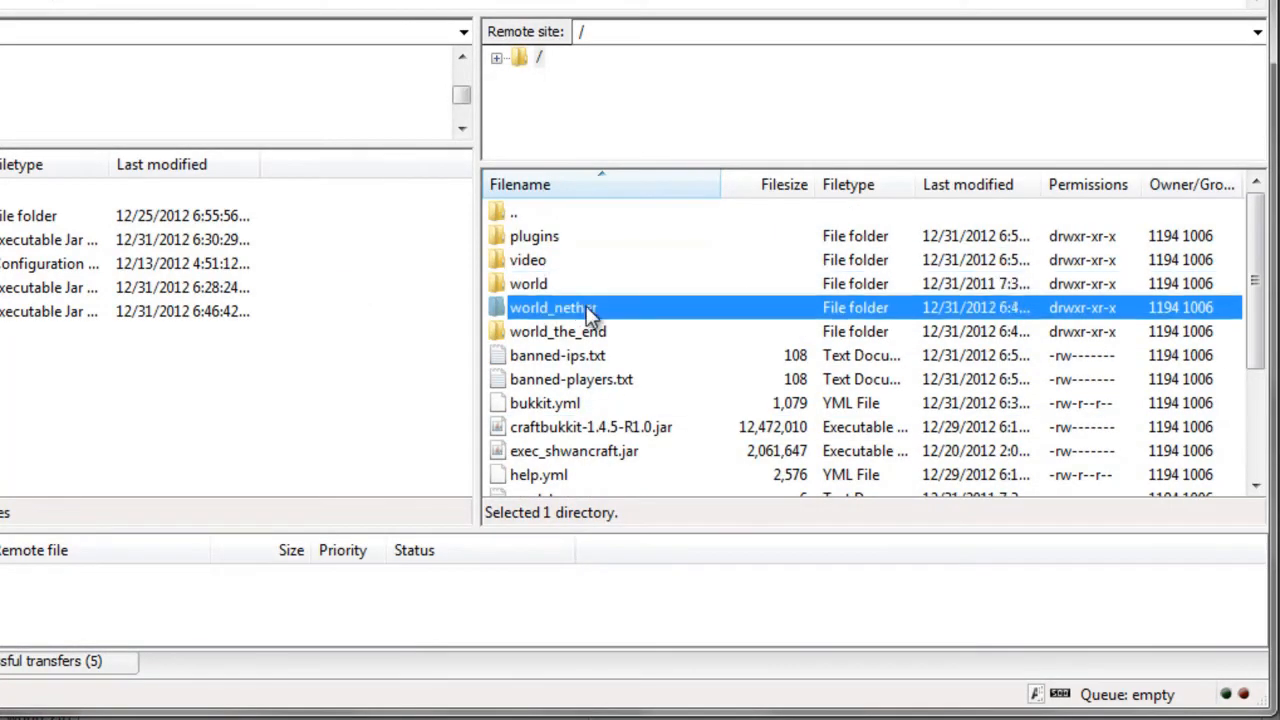
pyautogui.click(576, 338)
pyautogui.scroll(-2, 578, 342)
pyautogui.click(588, 258)
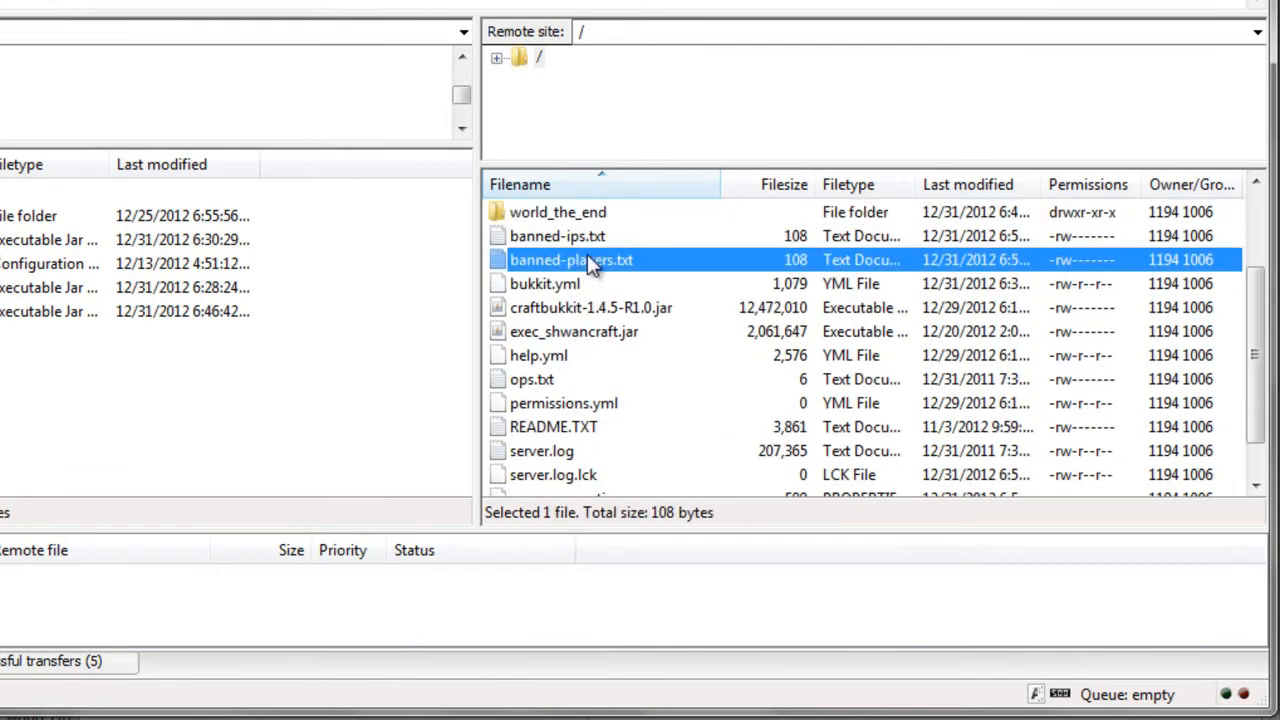
pyautogui.click(618, 239)
pyautogui.scroll(2, 616, 250)
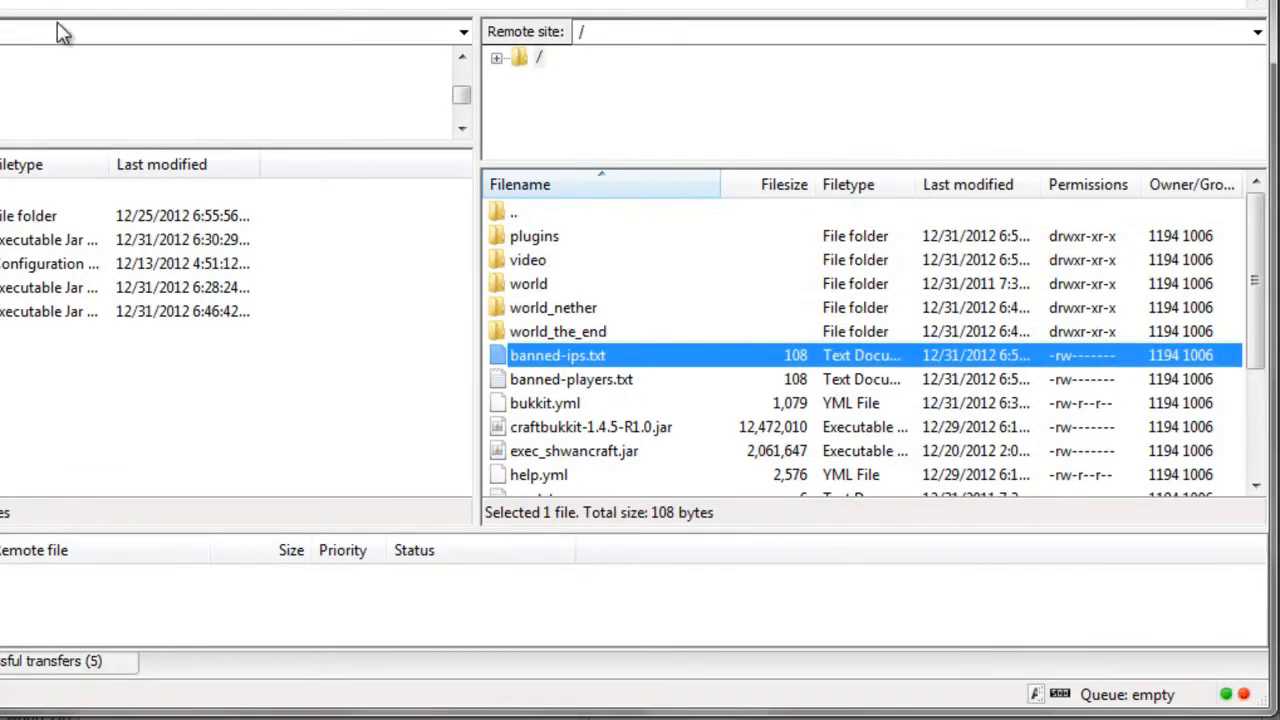
pyautogui.click(580, 284)
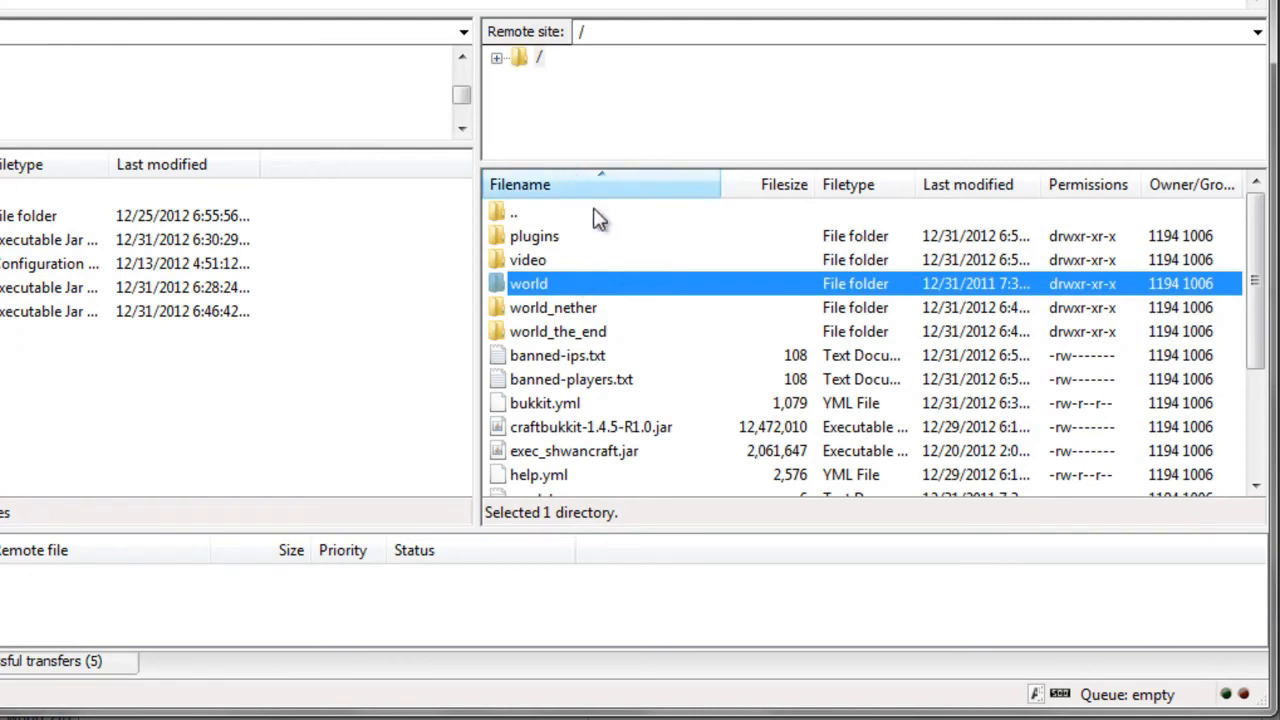
pyautogui.click(545, 258)
pyautogui.click(578, 310)
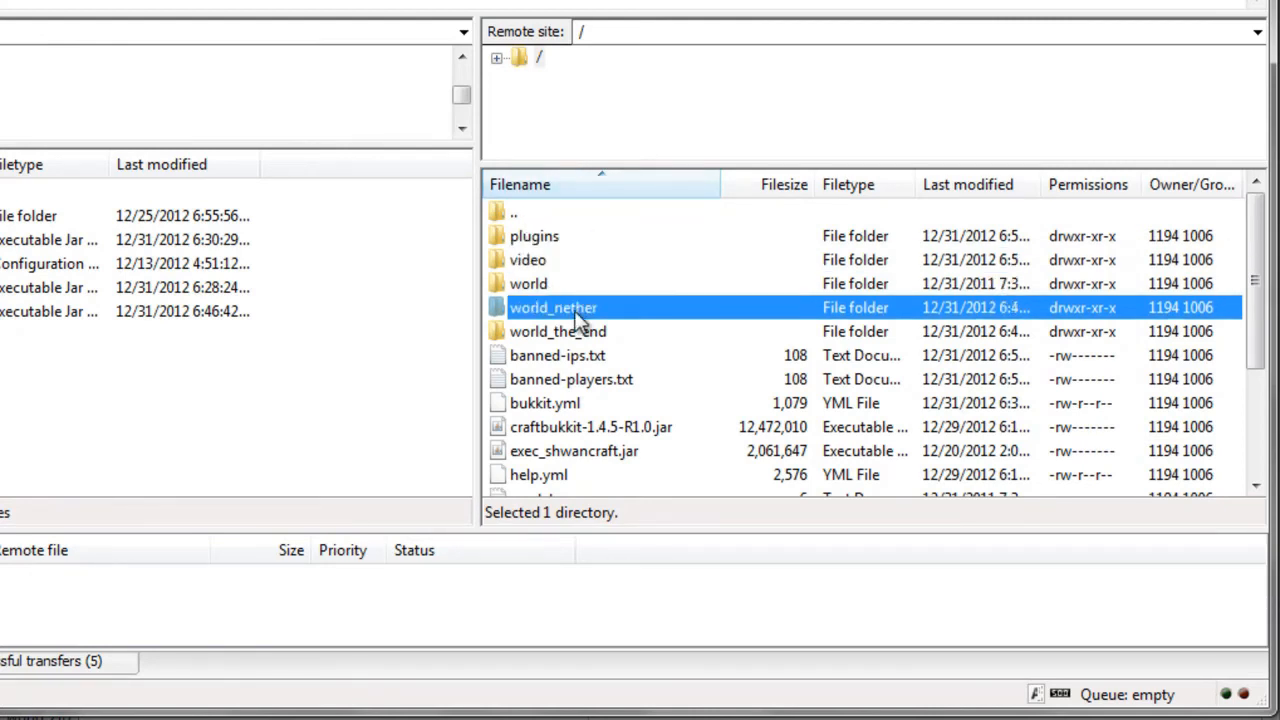
pyautogui.scroll(-2, 580, 320)
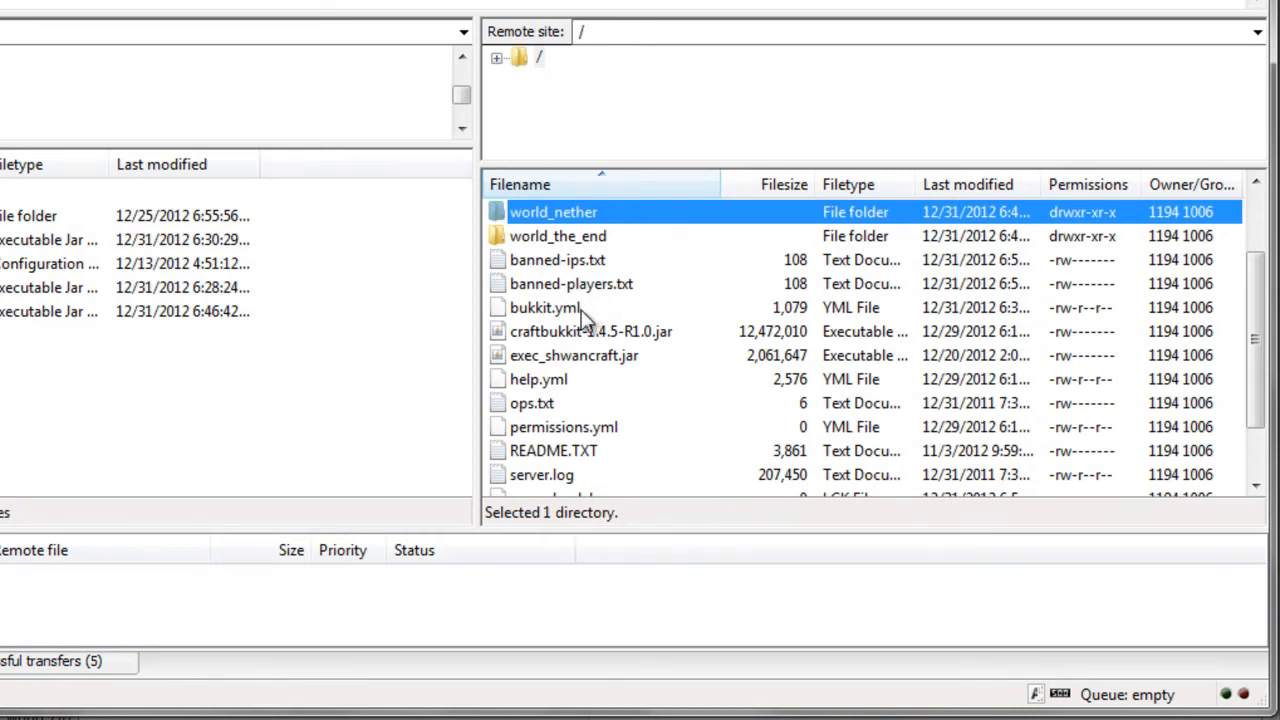
pyautogui.click(578, 325)
pyautogui.scroll(-1, 578, 330)
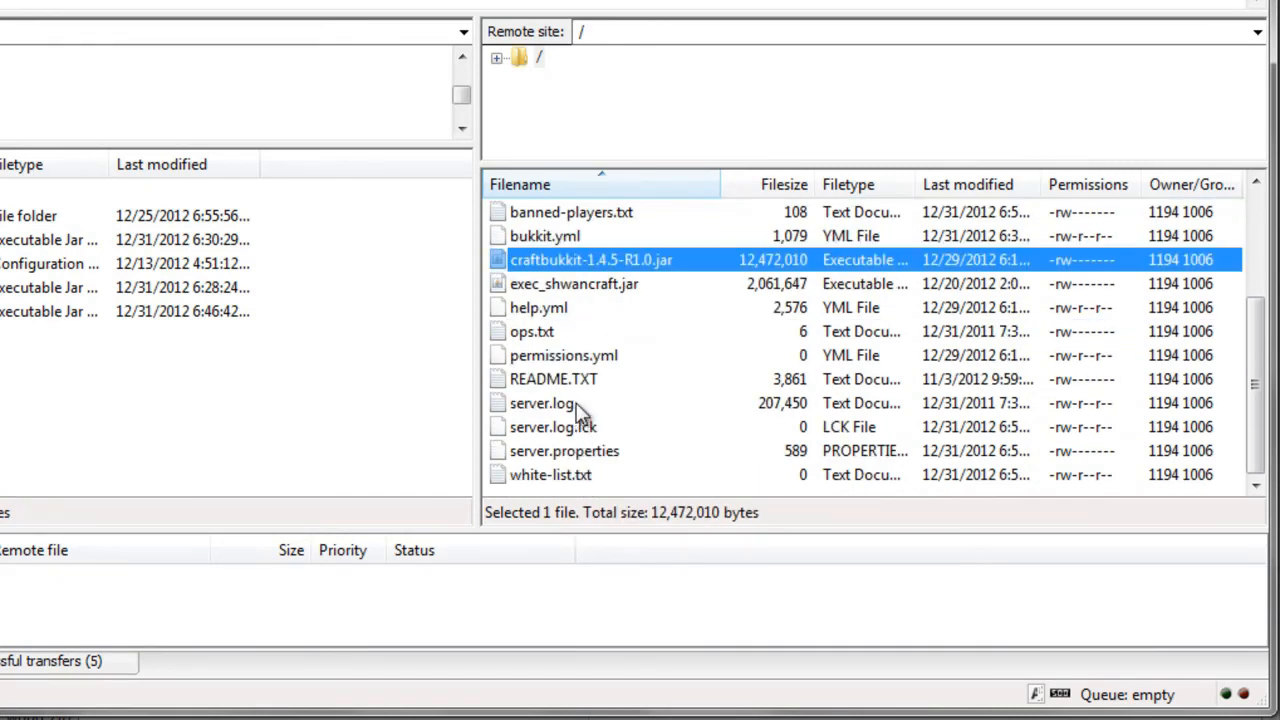
# Step: View the server's white-list.txt, enter two sample player names on separate lines, and close the file without saving
pyautogui.click(578, 475)
pyautogui.rightClick(585, 483)
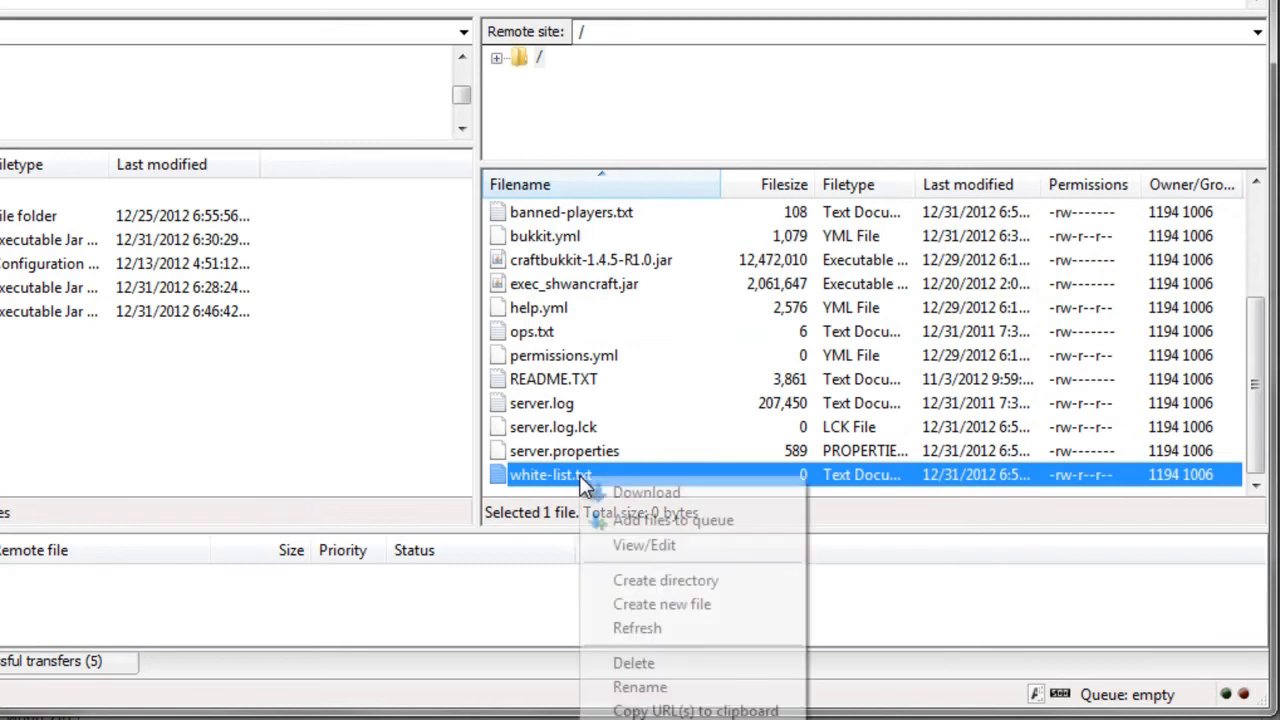
pyautogui.click(626, 544)
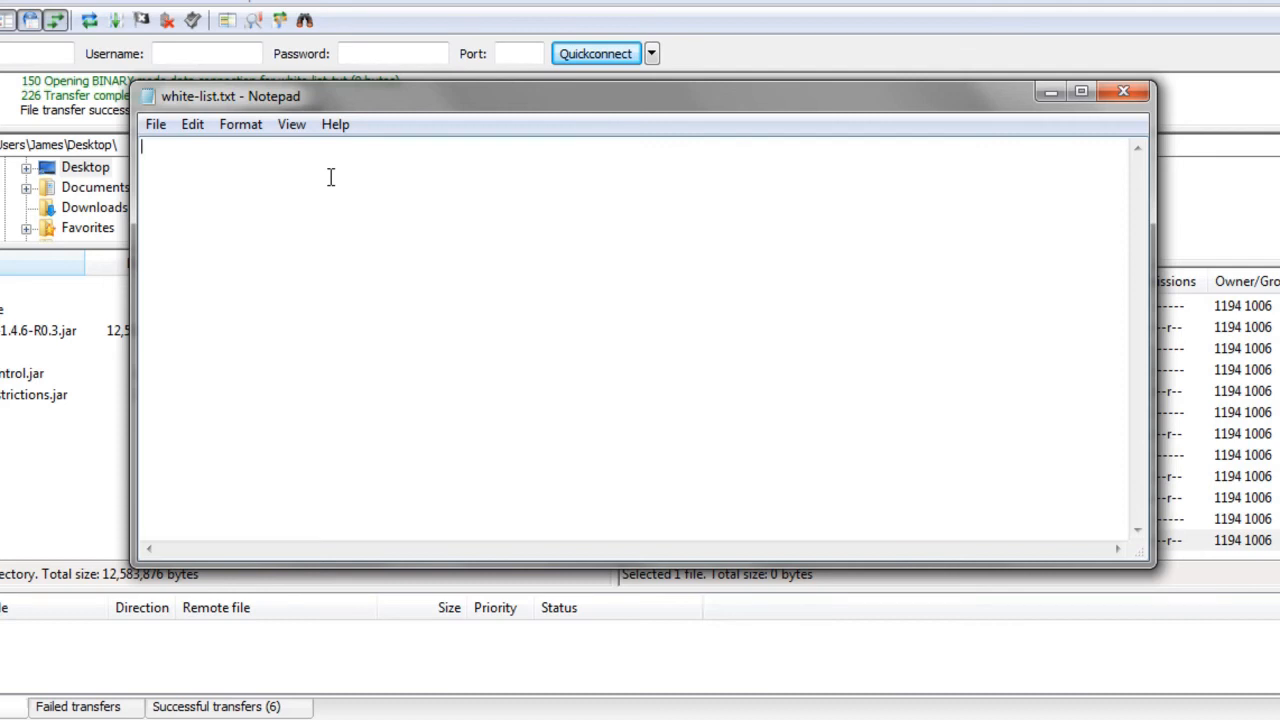
pyautogui.write('shwan')
pyautogui.press('Return')
pyautogui.write('h')
pyautogui.press('BackSpace')
pyautogui.write('milehigh')
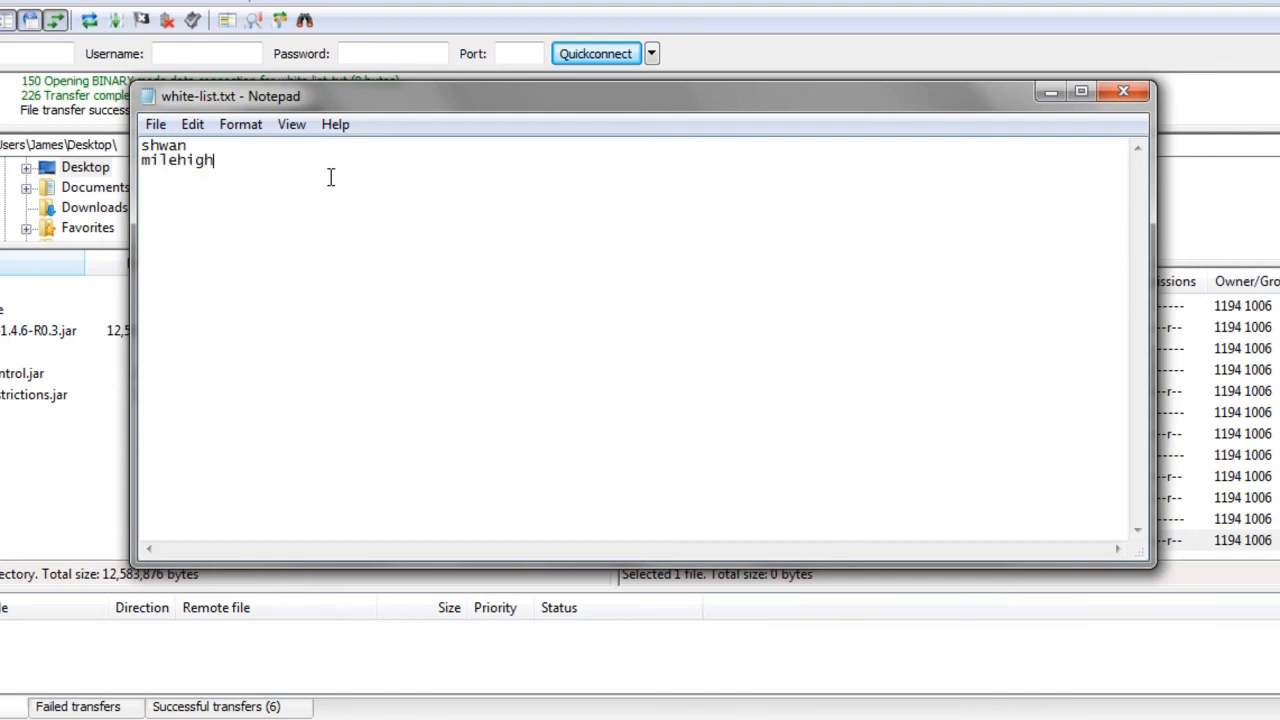
pyautogui.click(1130, 93)
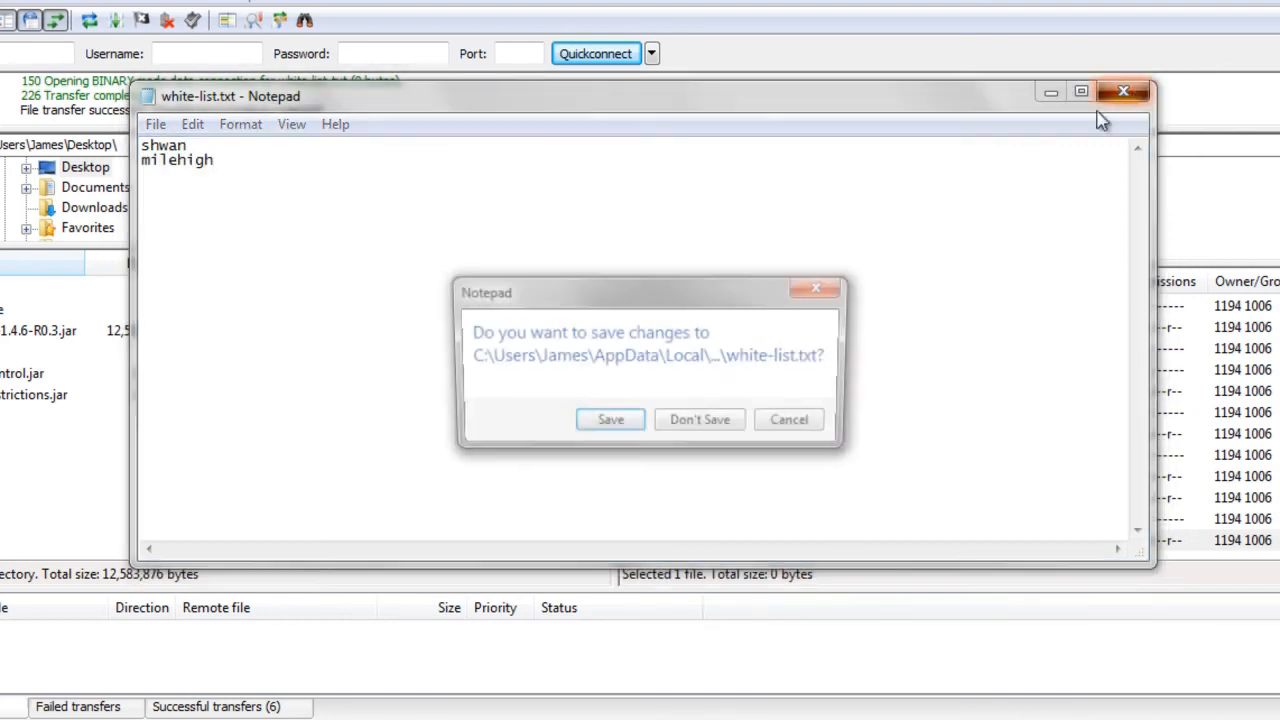
pyautogui.click(700, 419)
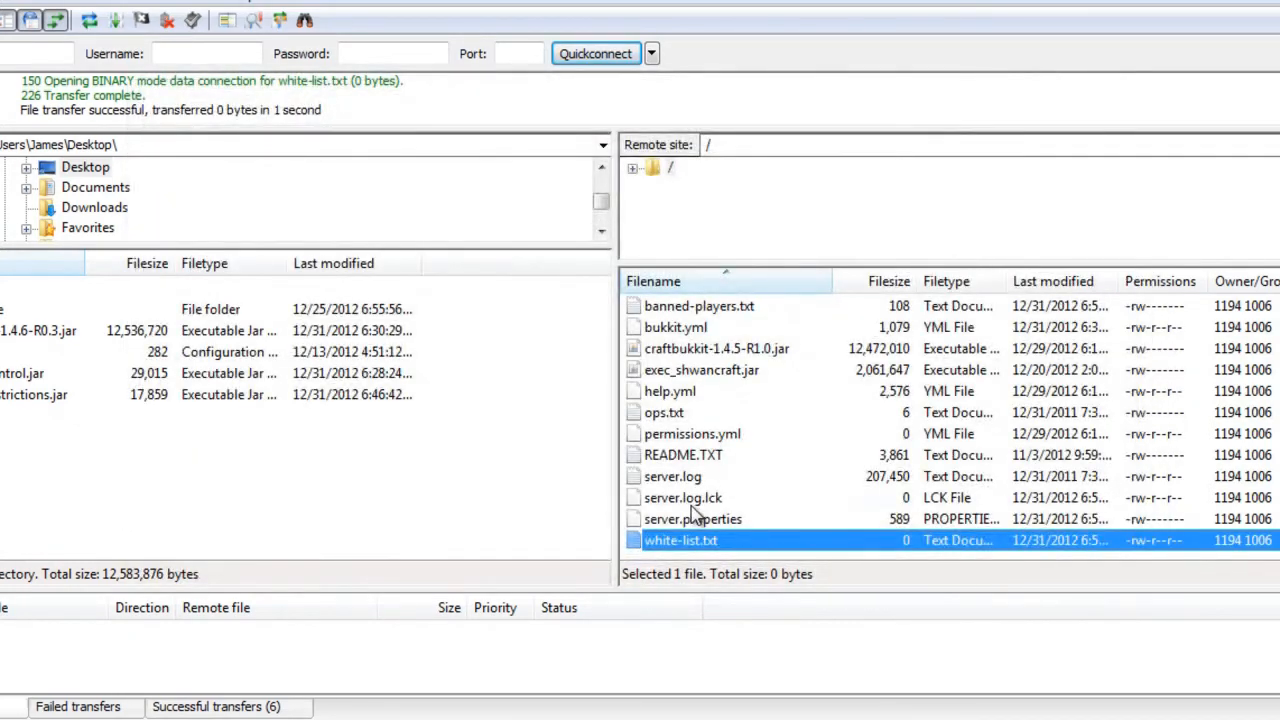
# Step: Examine the server.log.lck, white-list.txt and server.properties entries in the server's root directory
pyautogui.click(690, 500)
pyautogui.click(688, 541)
pyautogui.click(733, 521)
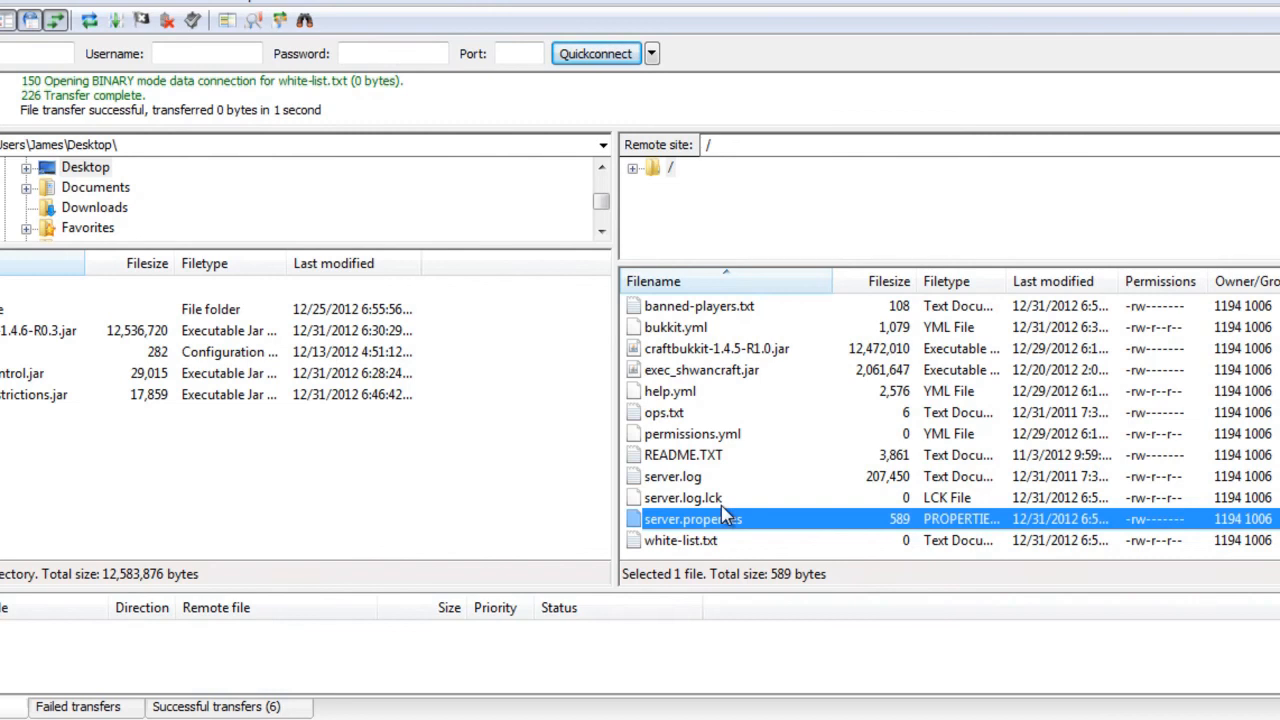
pyautogui.scroll(3, 722, 510)
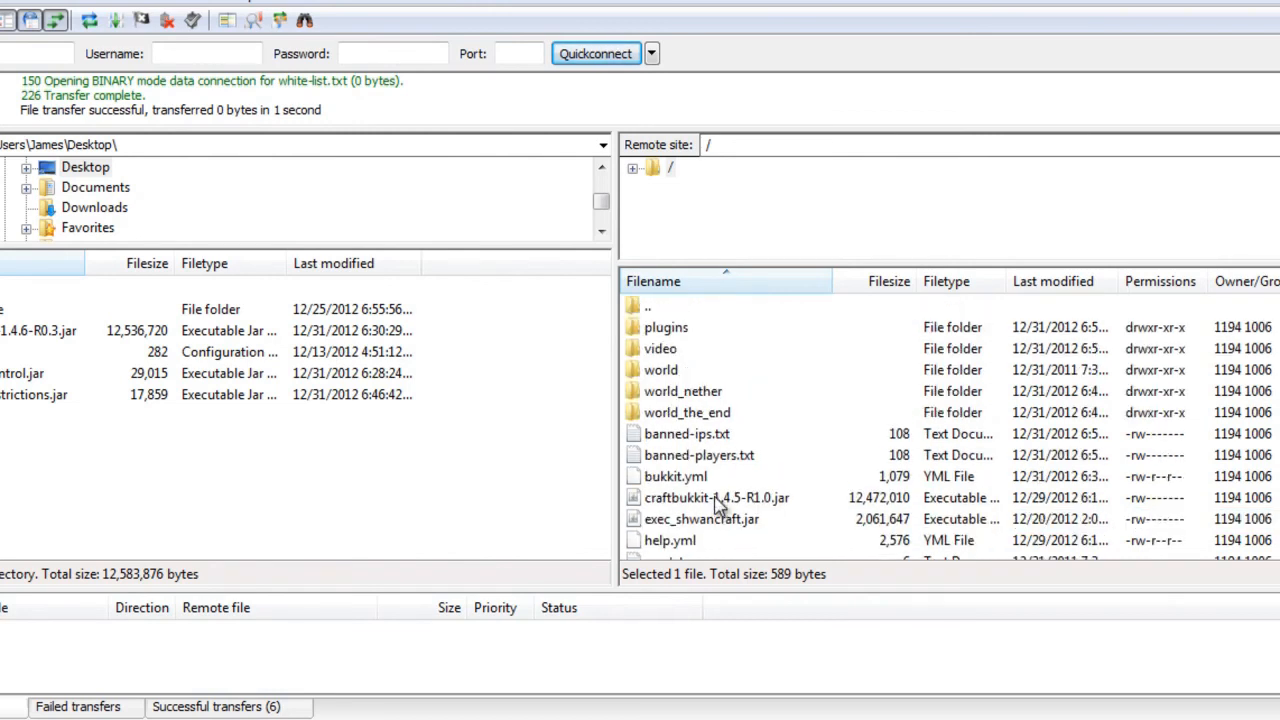